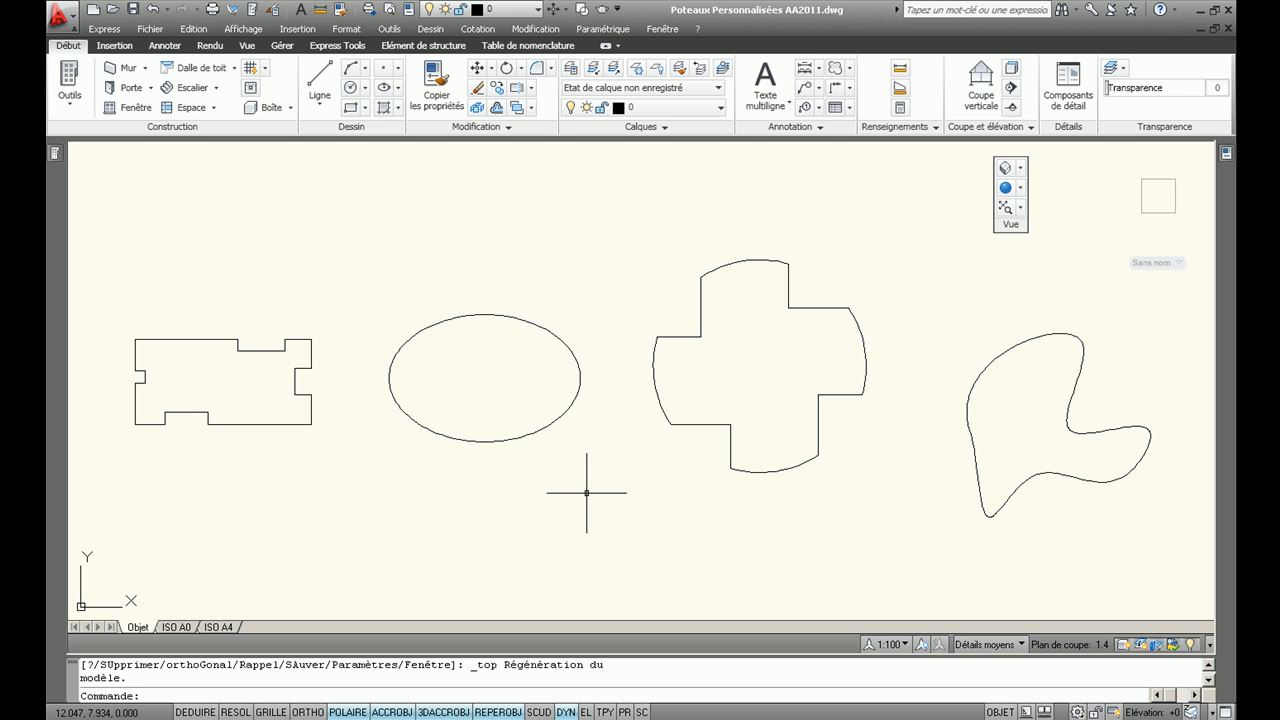
Show the four closed profiles in the south-west isometric view (Isométrique S-O).
middle_click_drag(589, 492, 597, 491)
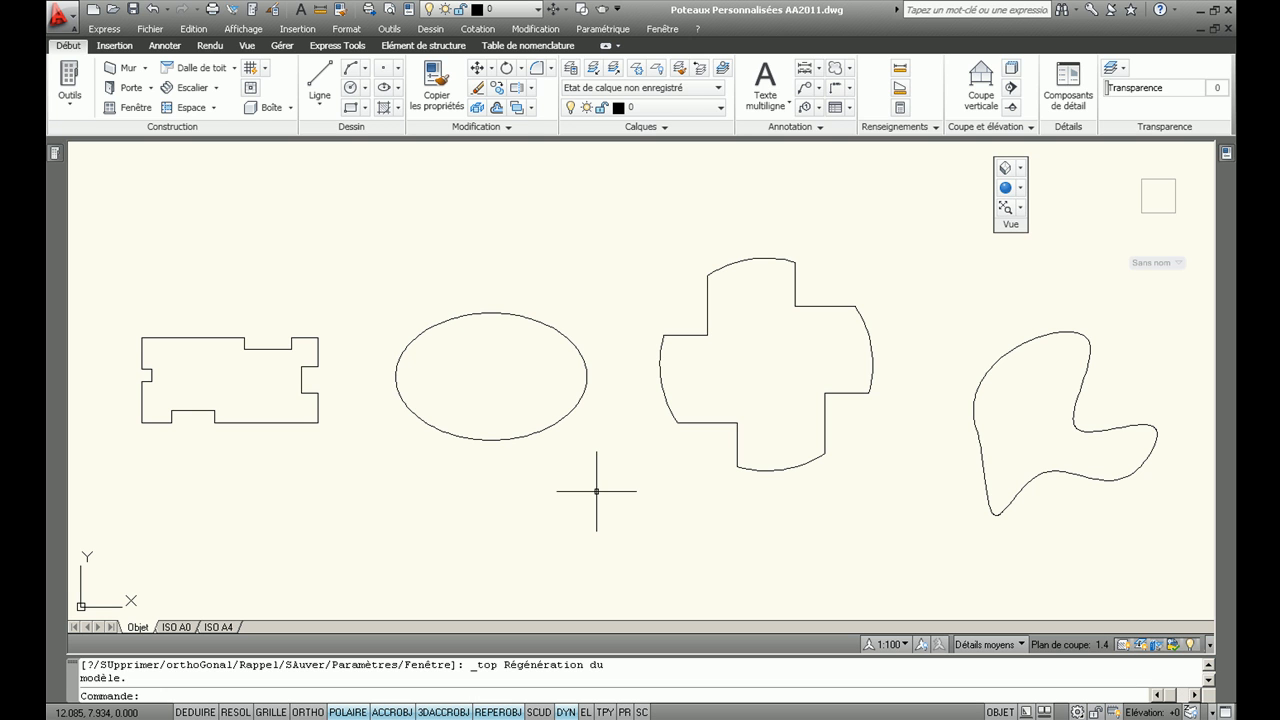
left_click(1020, 169)
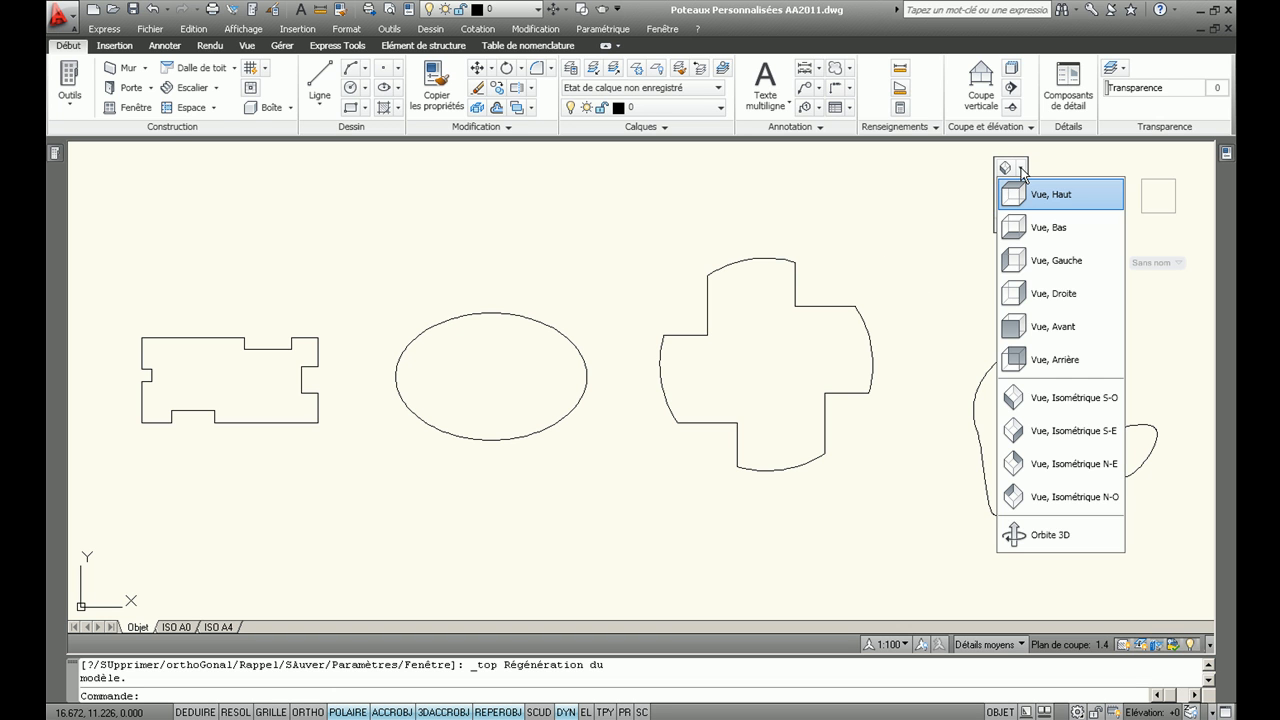
left_click(1040, 397)
scroll(767, 477, "down", 4)
mouse_move(805, 447)
middle_mouse_down()
mouse_move(767, 477)
mouse_move(789, 411)
mouse_move(772, 442)
middle_mouse_up()
scroll(785, 418, "up", 3)
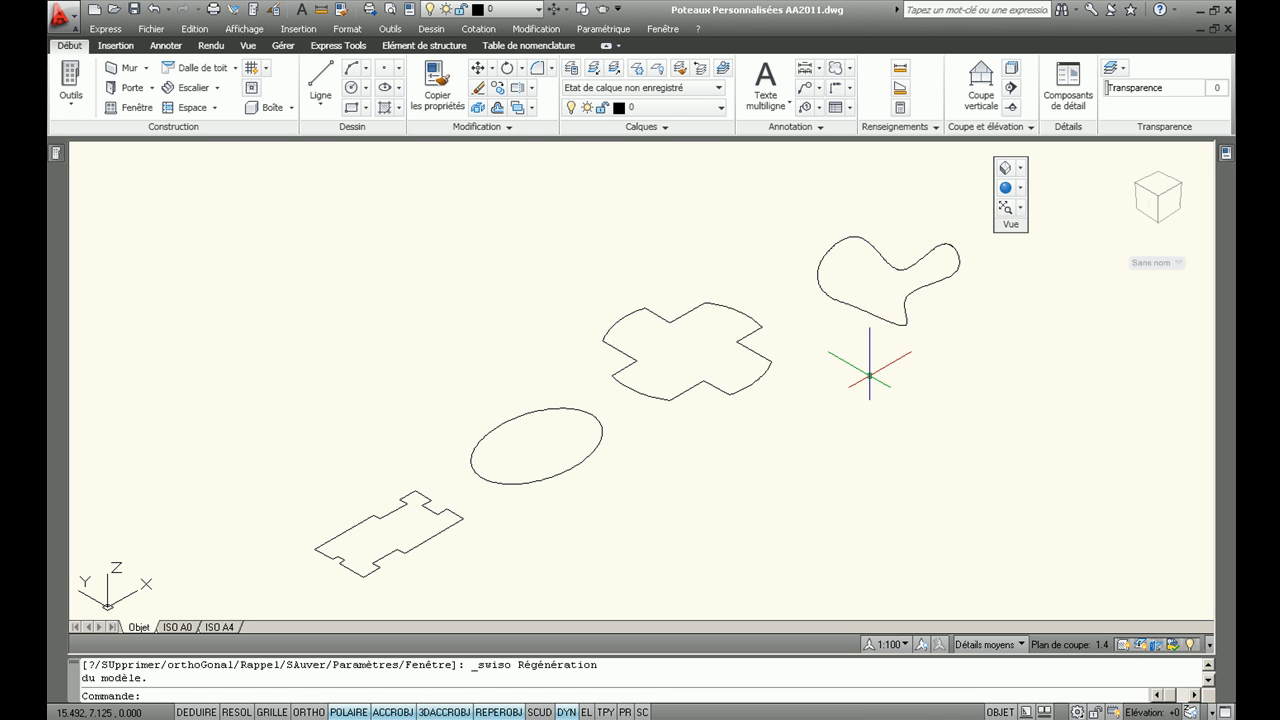
middle_click_drag(868, 376, 831, 393)
scroll(861, 386, "down", 2)
scroll(831, 392, "up", 2)
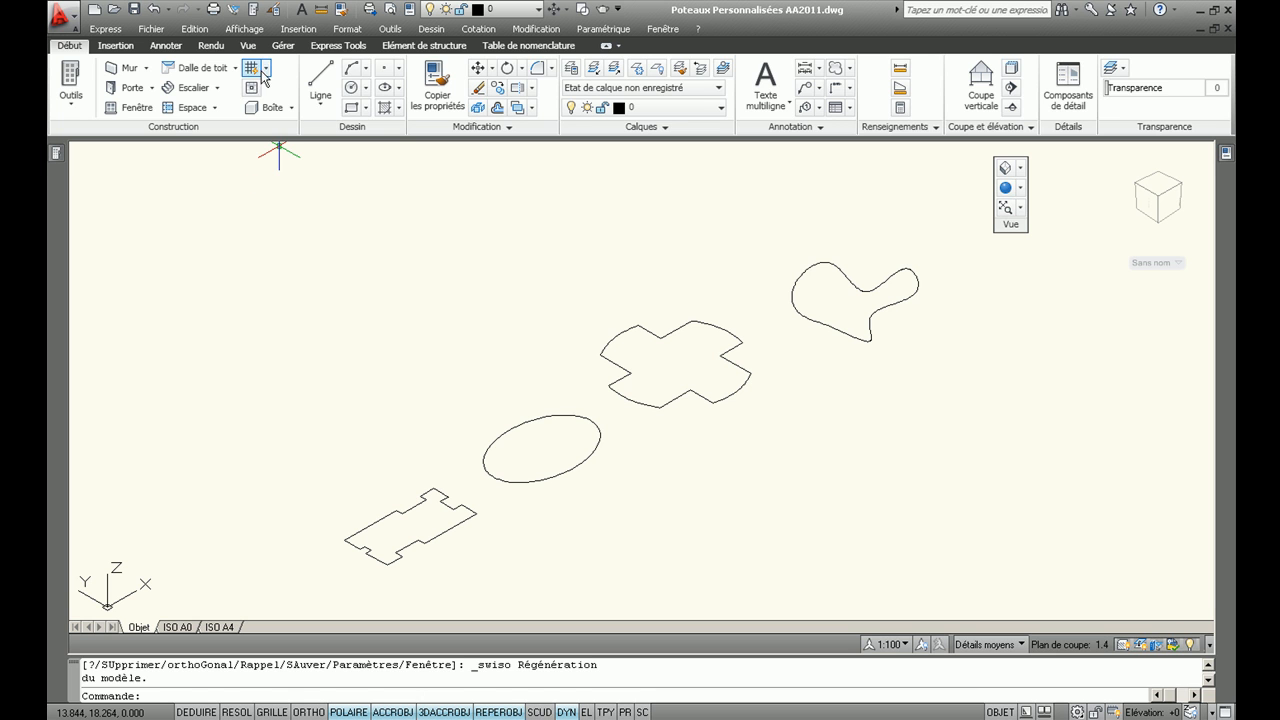
Convert the notched rectangular polyline into a custom column (Poteau personnalisé) inserted at its centroid, keeping the proposed name and erasing the layout geometry.
left_click(267, 68)
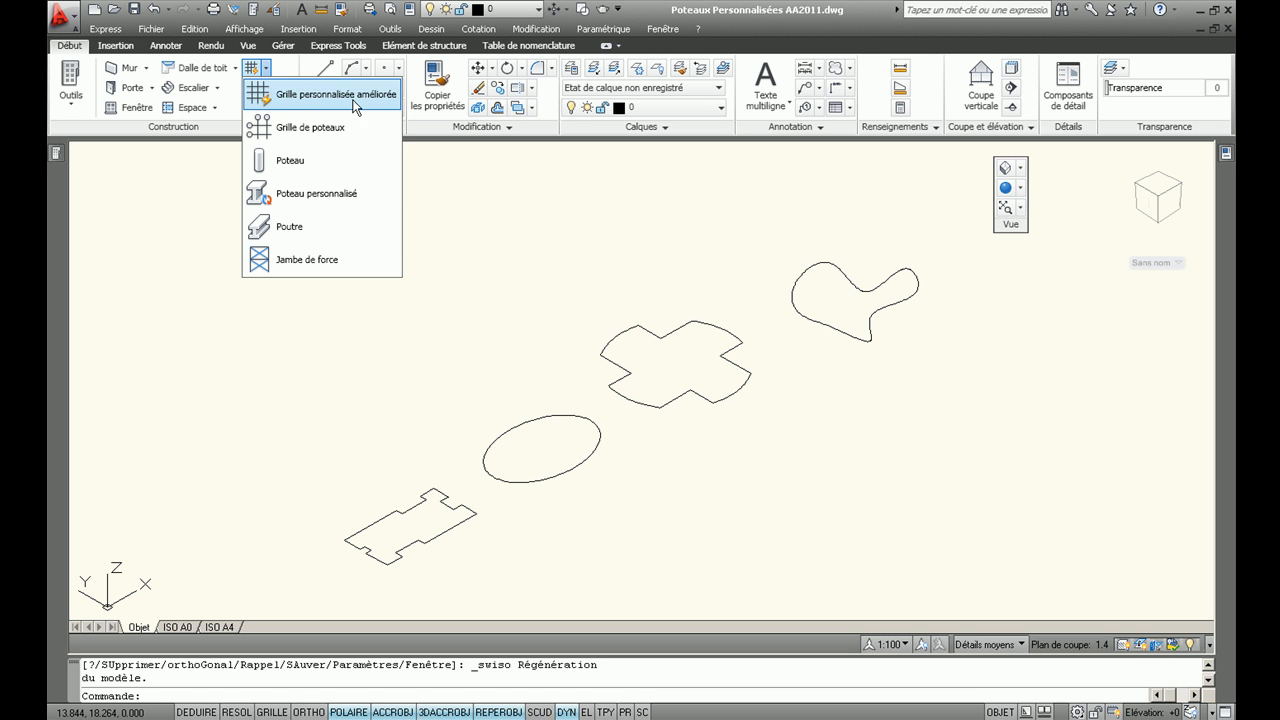
left_click(336, 200)
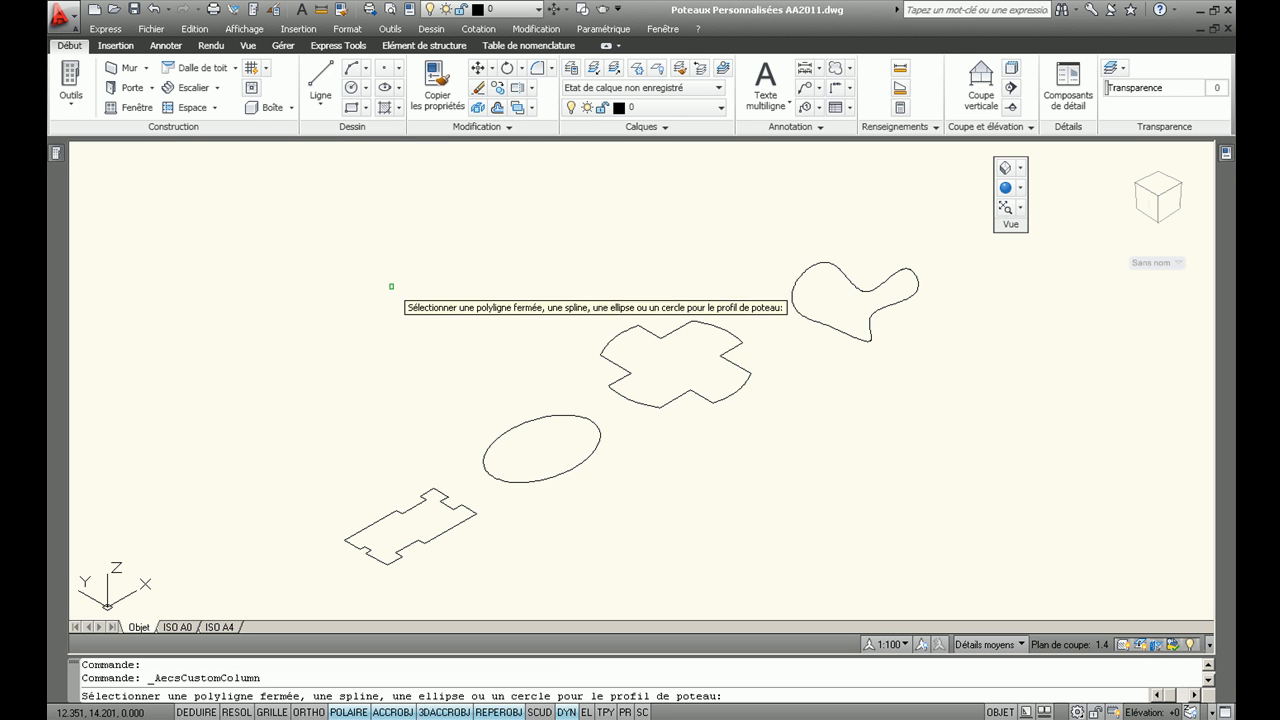
left_click(401, 513)
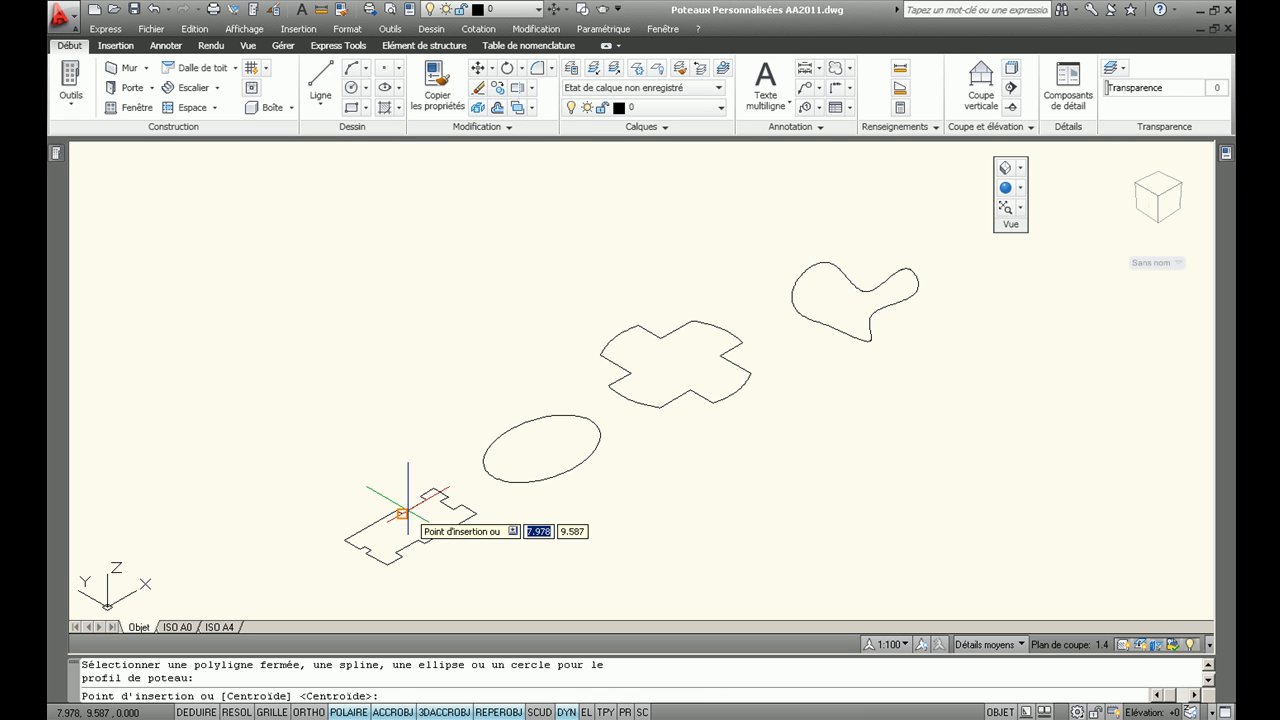
left_click(350, 370)
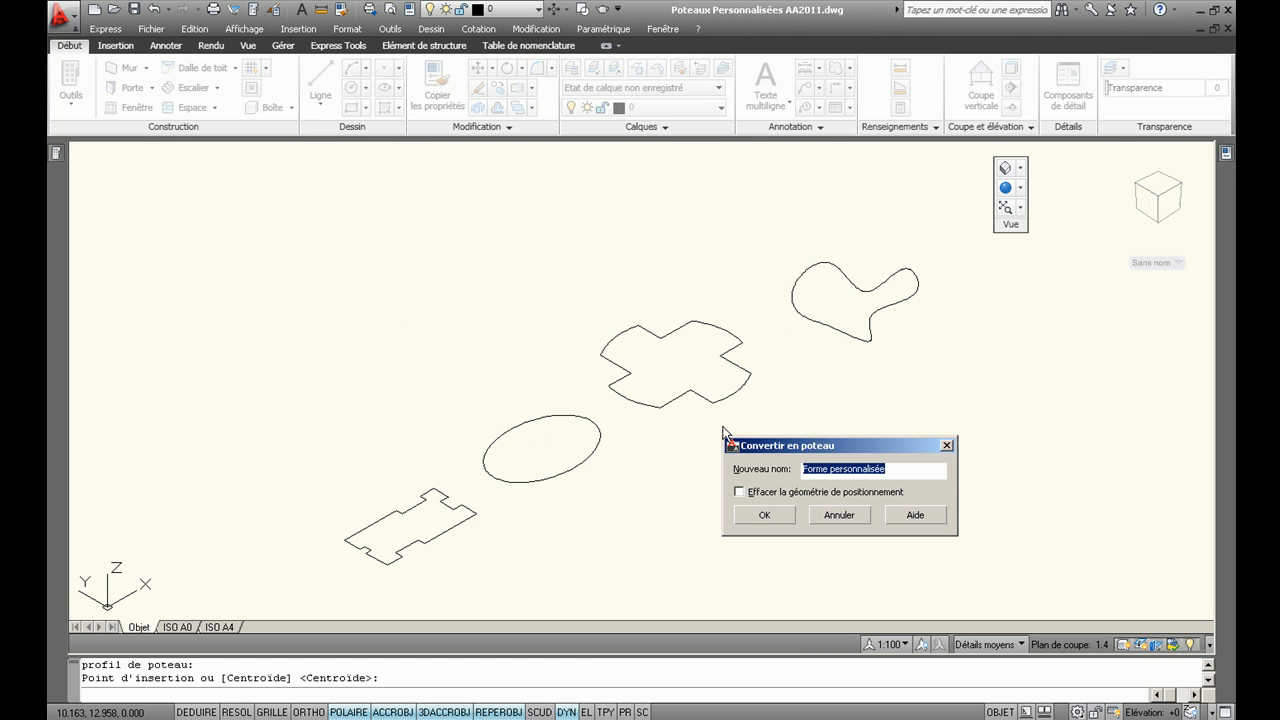
left_click_drag(805, 447, 470, 237)
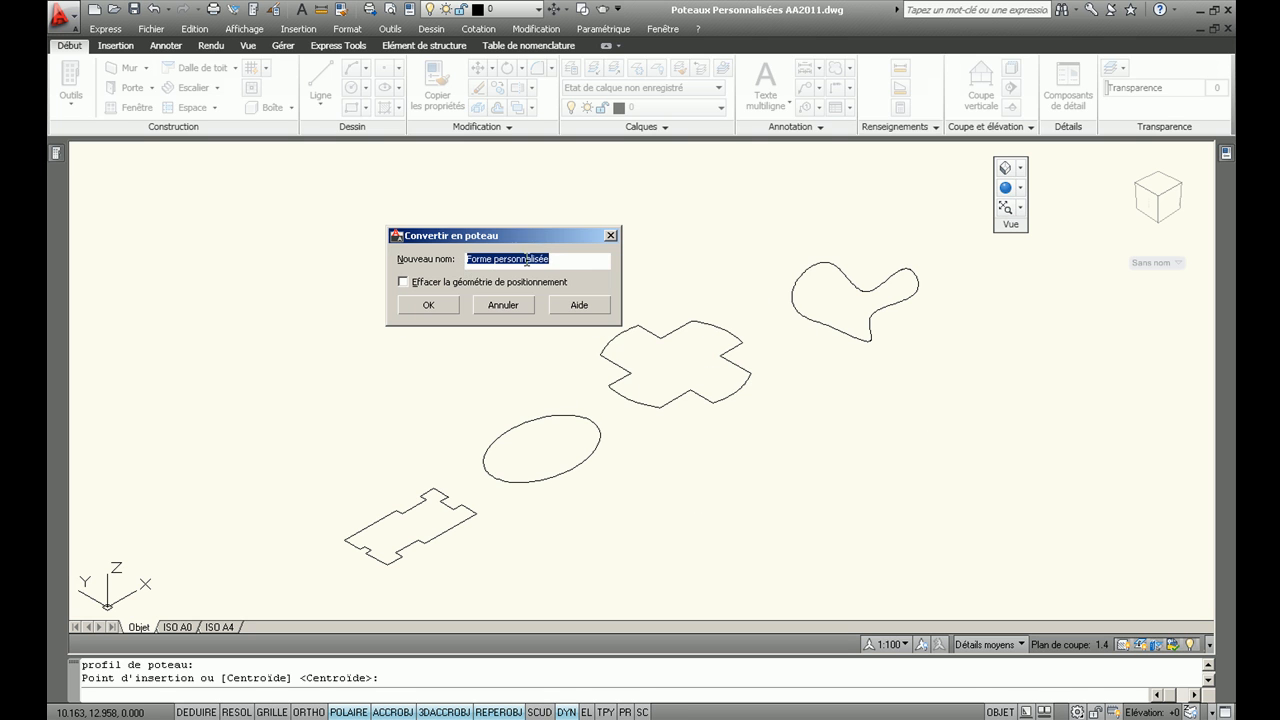
left_click(403, 281)
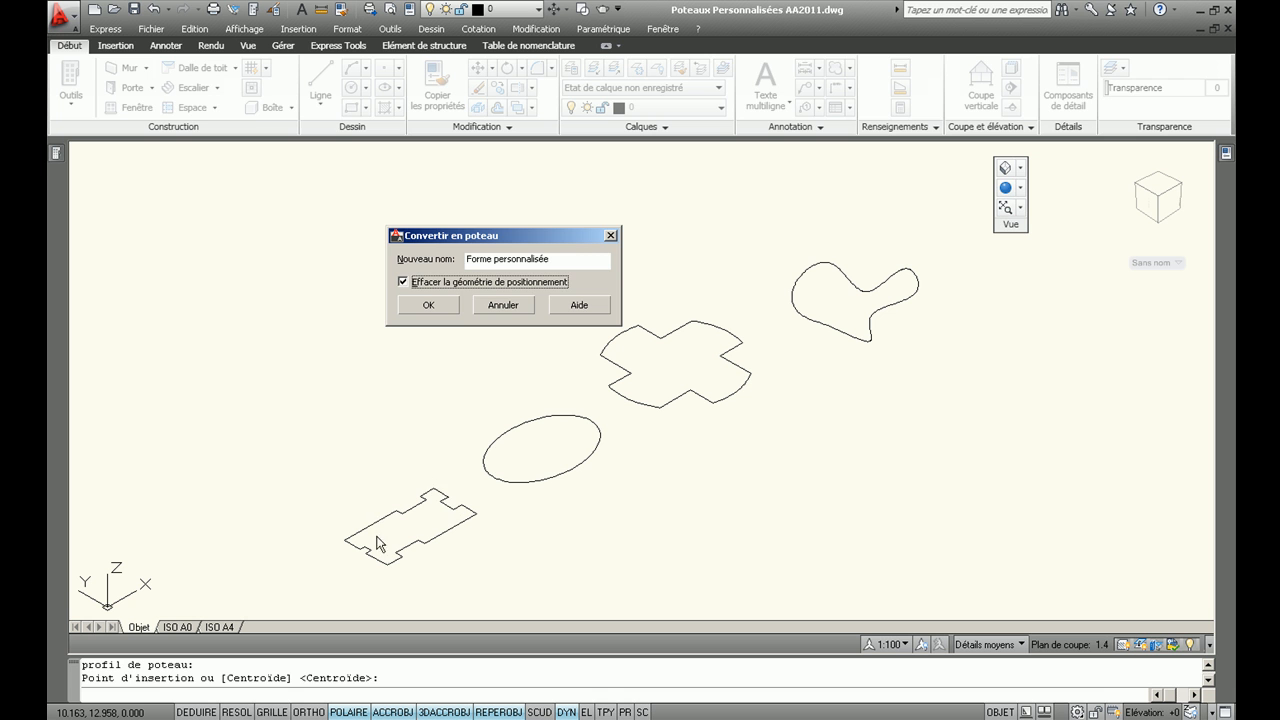
left_click(429, 305)
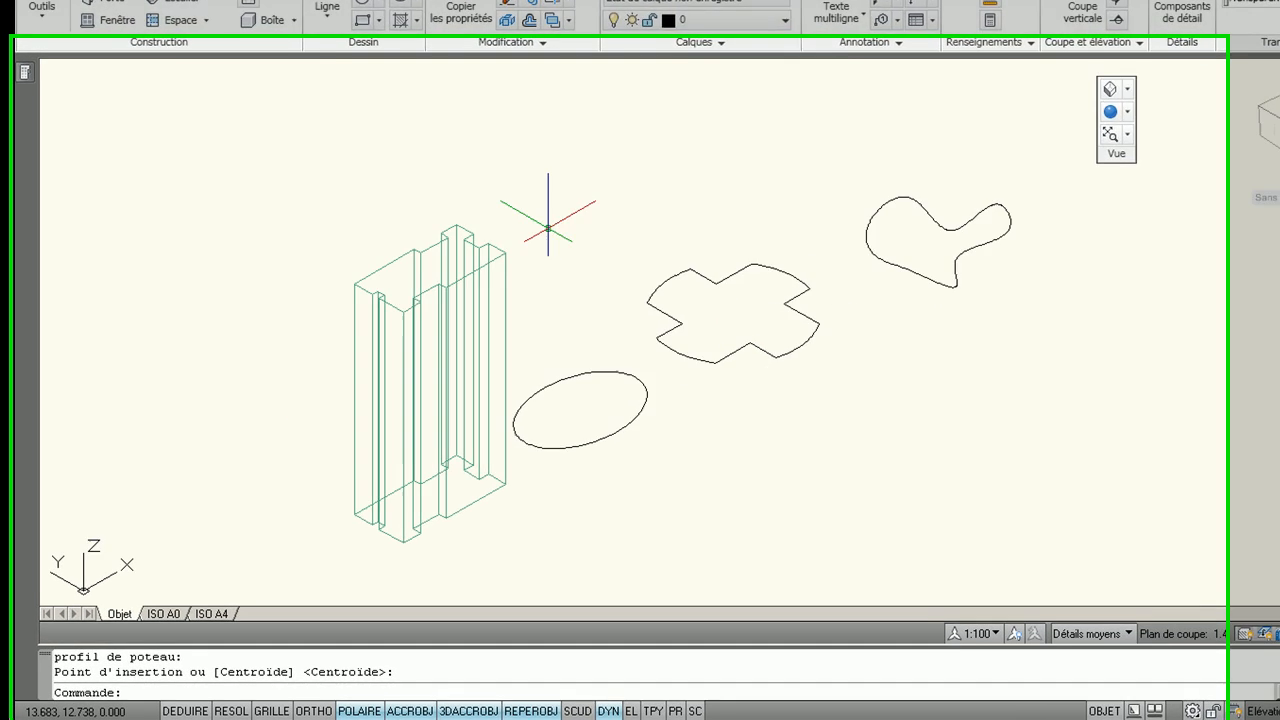
Convert the ellipse into a custom column inserted at its centroid, with its layout geometry erased.
key("Return")
left_click(540, 378)
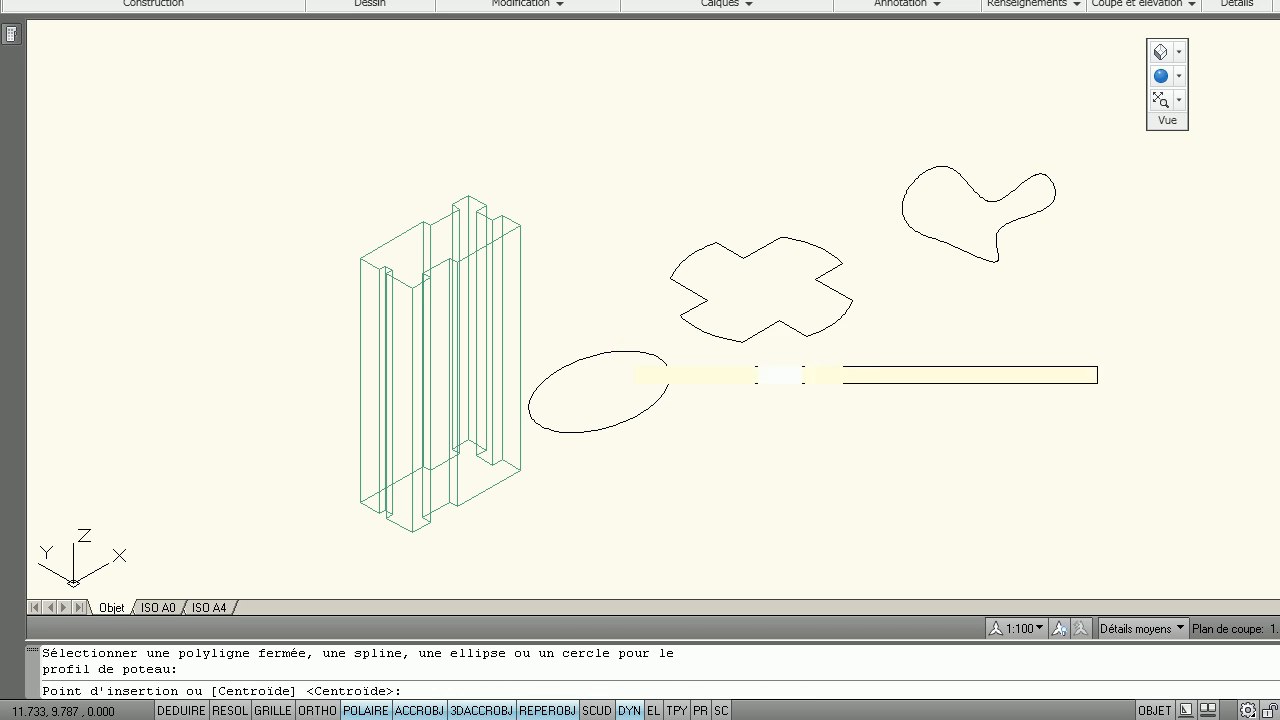
key("Return")
left_click(452, 191)
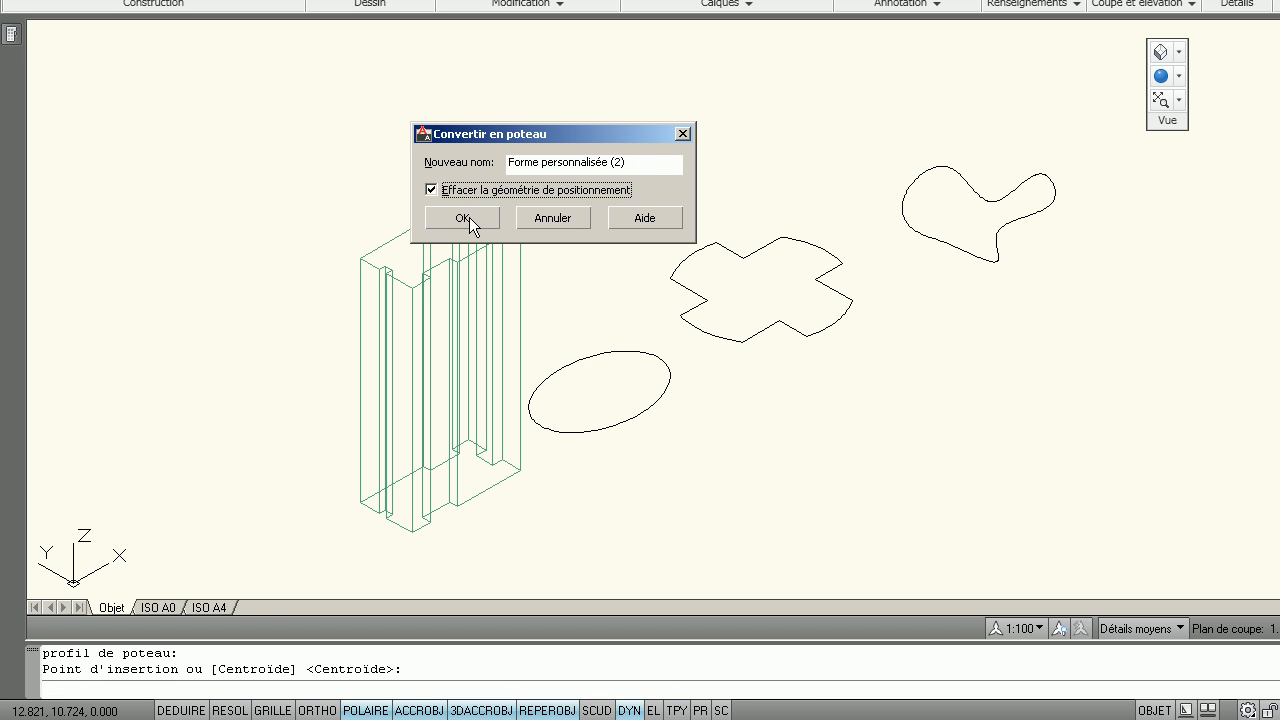
left_click(466, 217)
Convert the cross-shaped profile into a custom column inserted at its centroid, with its layout geometry erased.
key("Return")
left_click(767, 321)
key("Return")
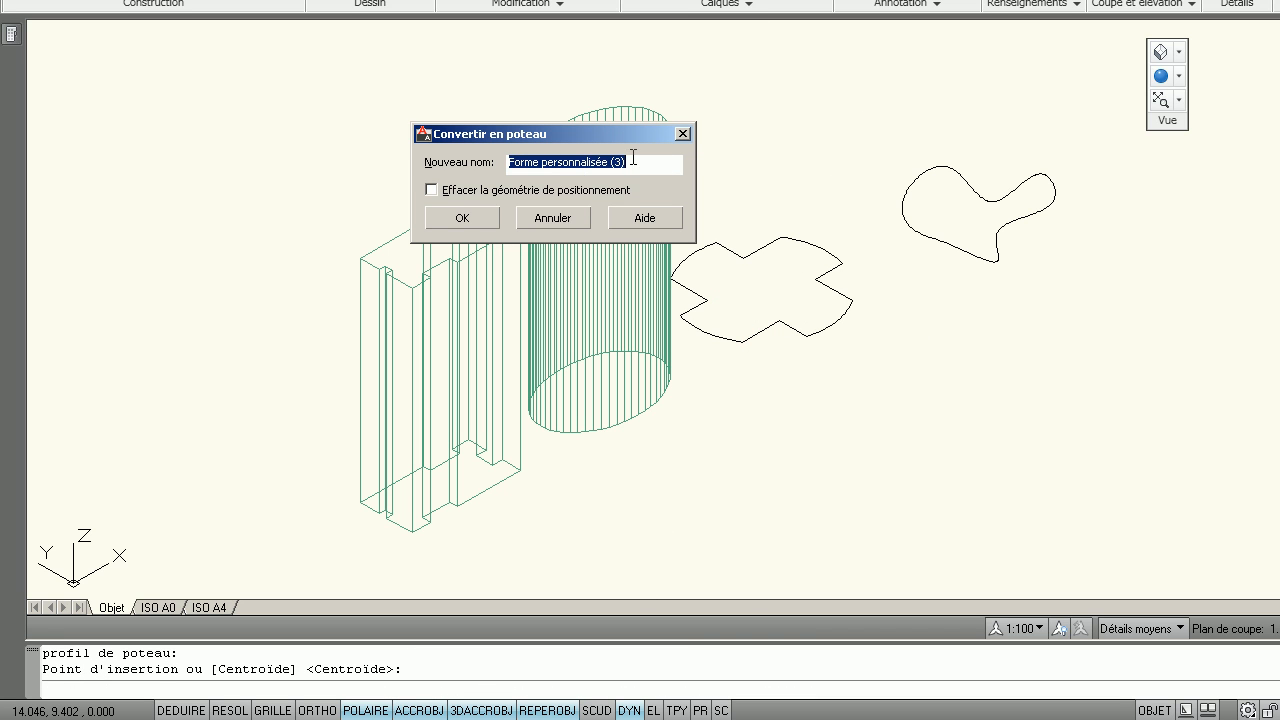
left_click(442, 189)
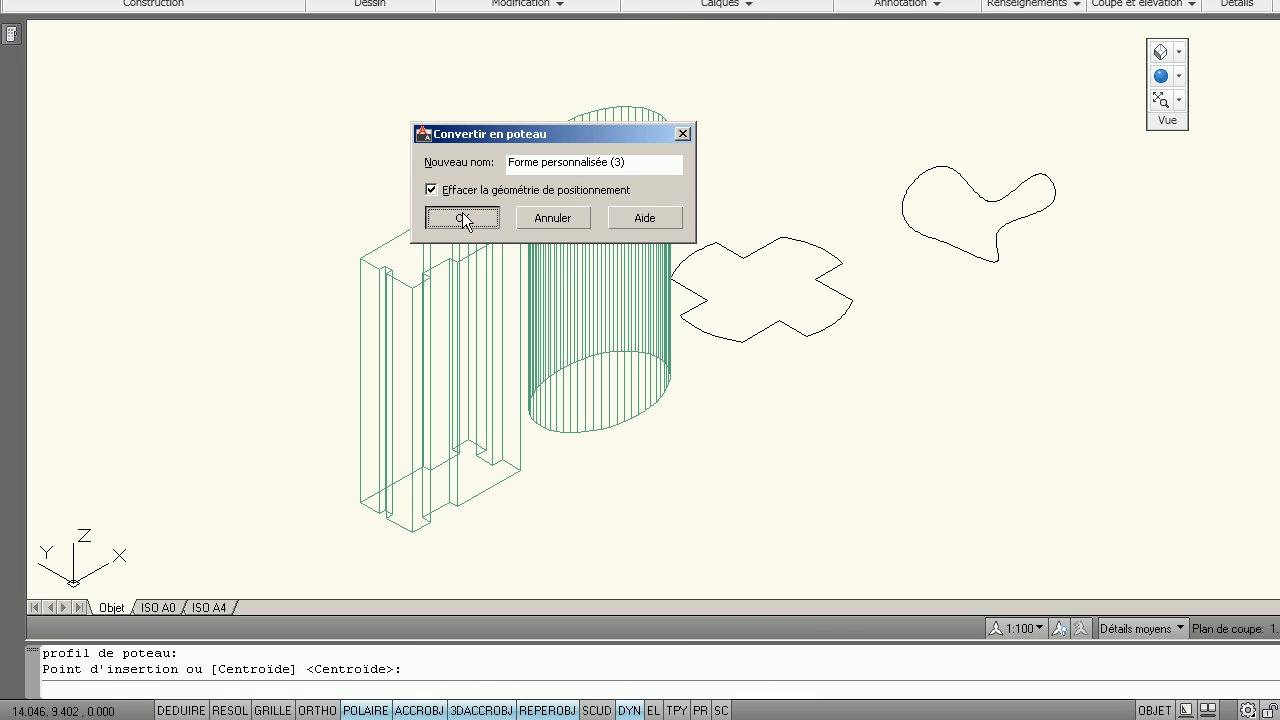
left_click(466, 217)
Convert the freeform curved profile into a custom column inserted at its centroid, with its layout geometry erased.
key("Return")
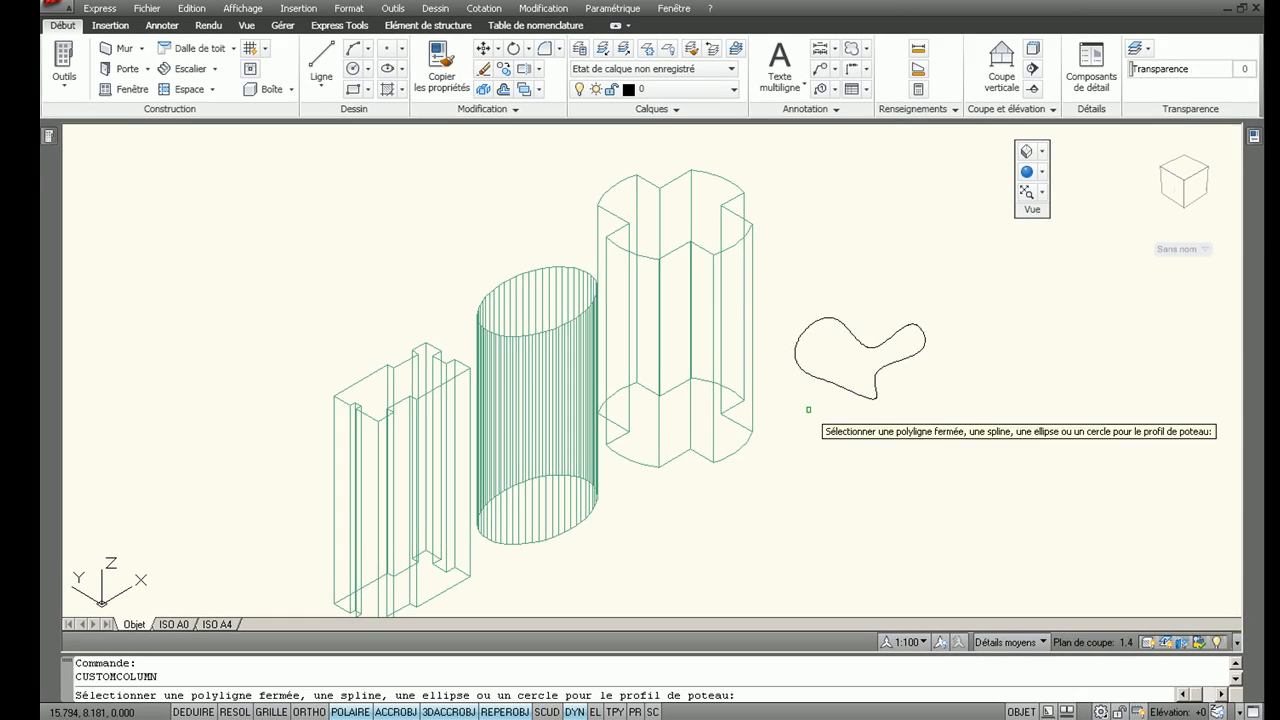
left_click(812, 365)
key("Return")
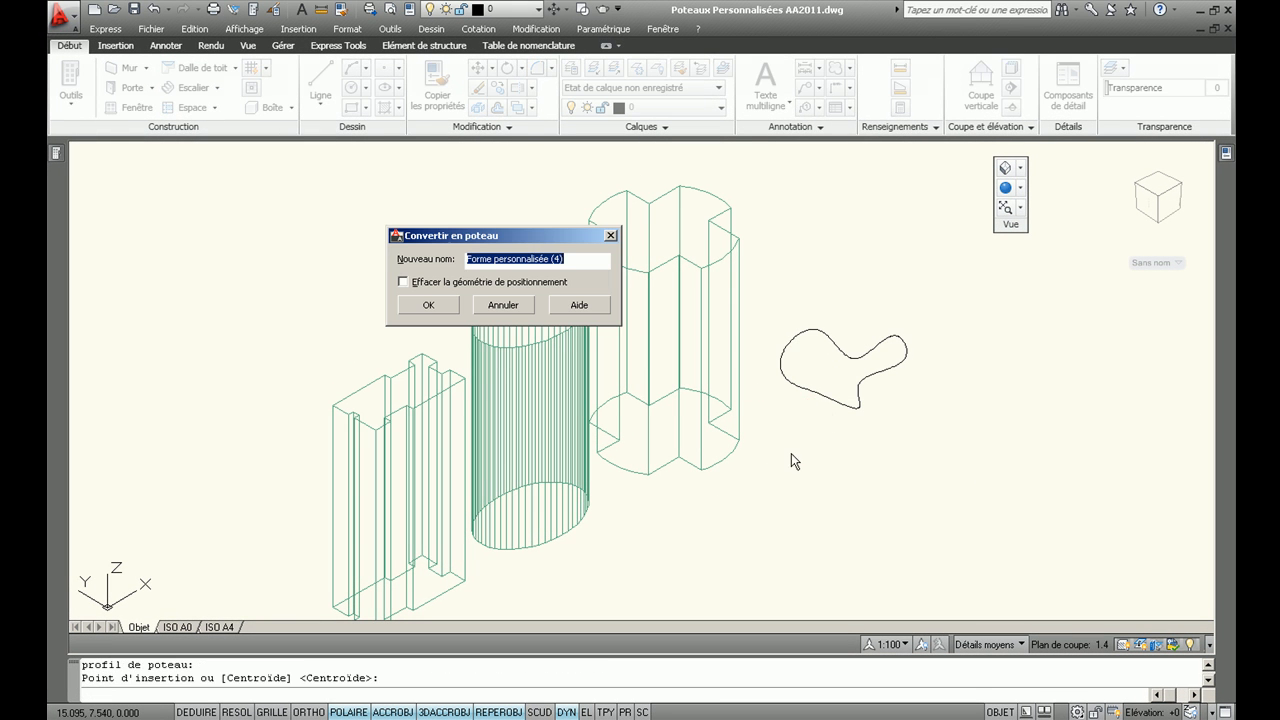
left_click(404, 283)
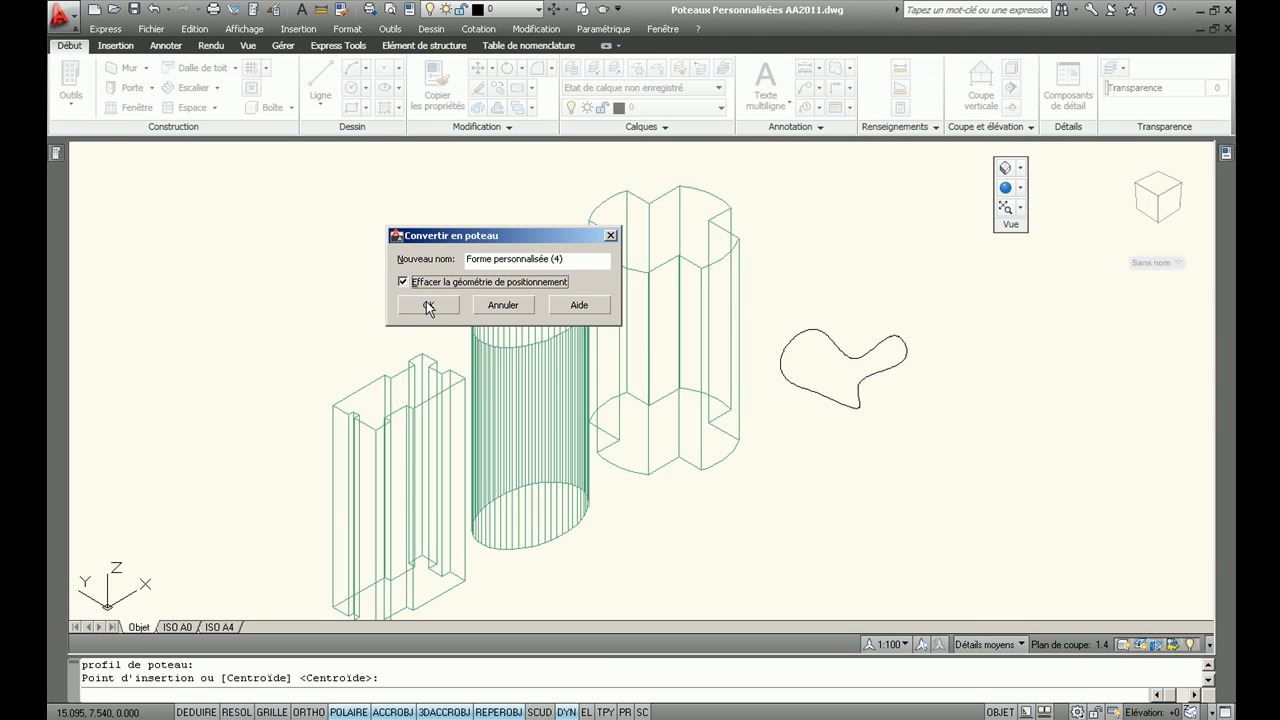
left_click(428, 305)
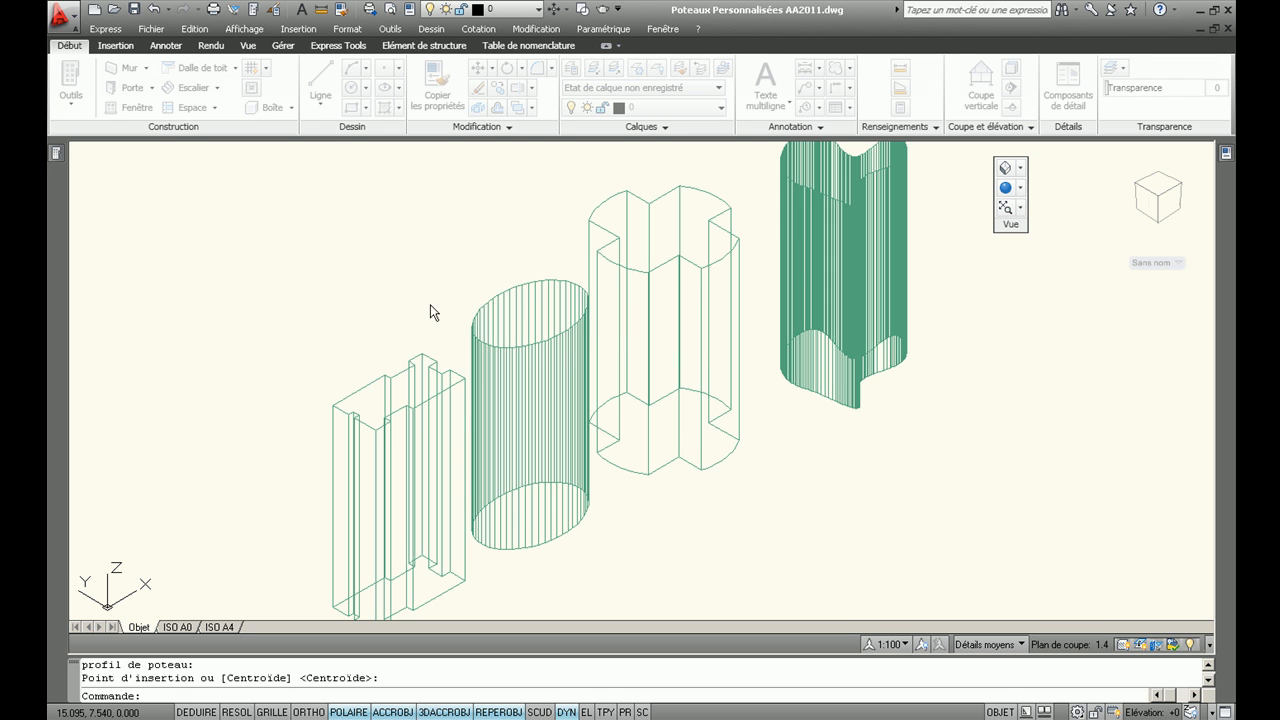
Examine the cross-shaped column's dimensions and placement in its properties, and deselect it.
scroll(786, 443, "down", 2)
scroll(790, 443, "up", 2)
middle_click_drag(789, 447, 735, 481, "shift")
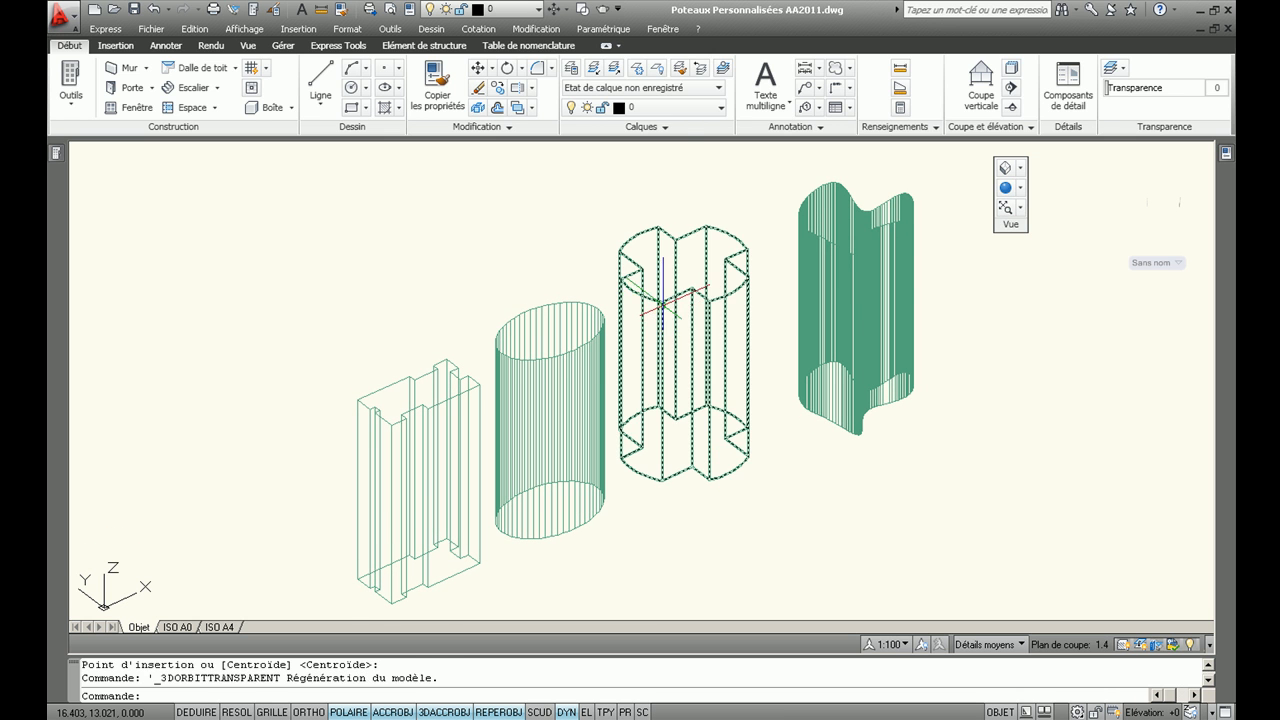
left_click(660, 343)
left_click(1226, 153)
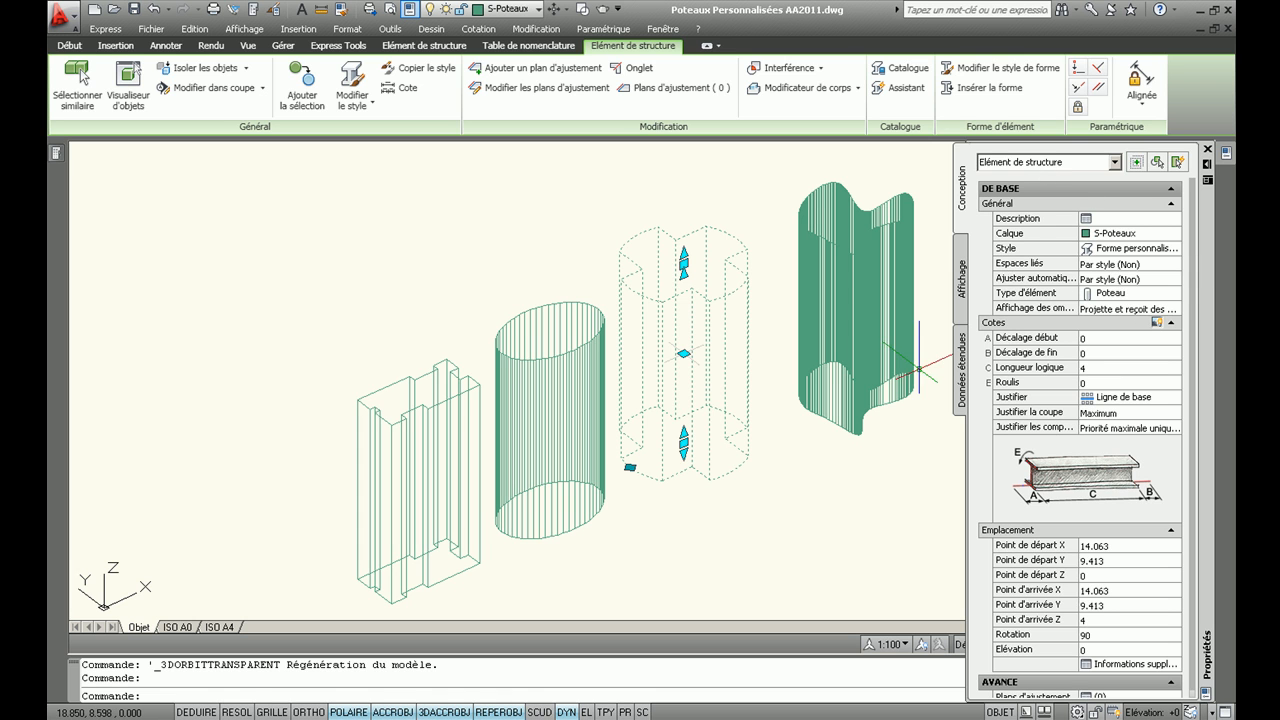
key("Escape")
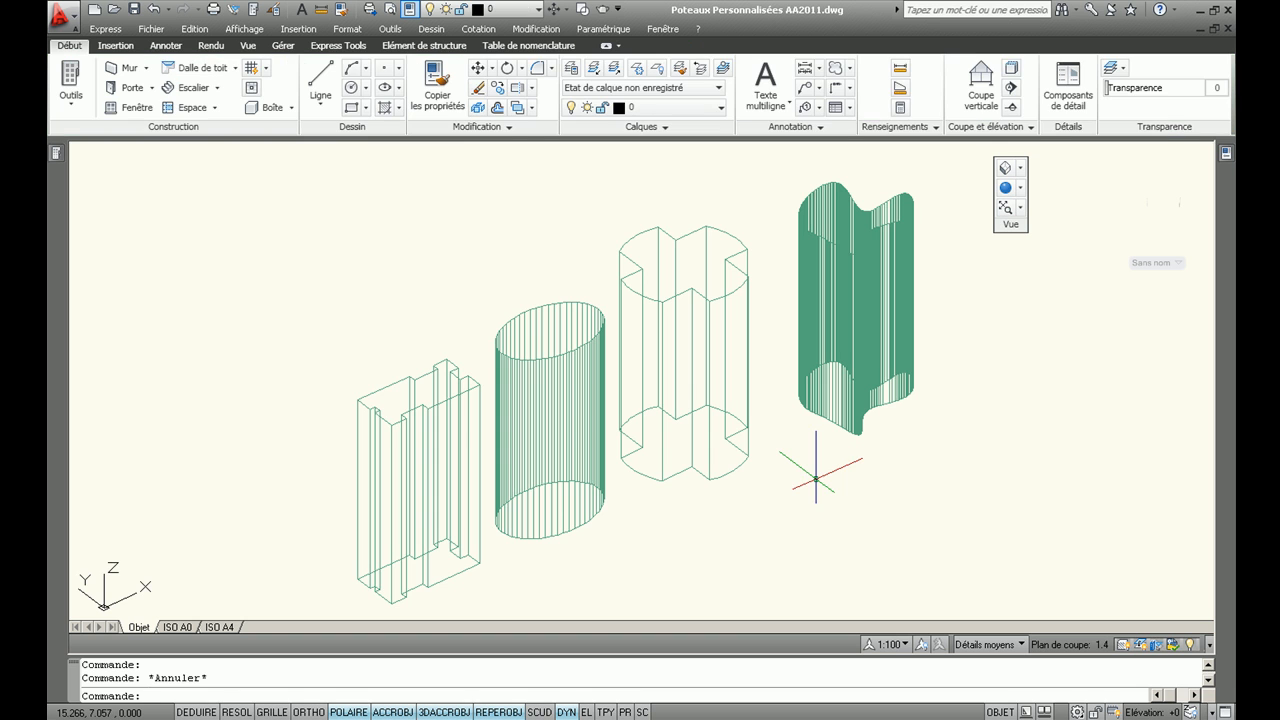
Shade the four columns with the Réaliste visual style.
middle_click_drag(816, 479, 820, 483)
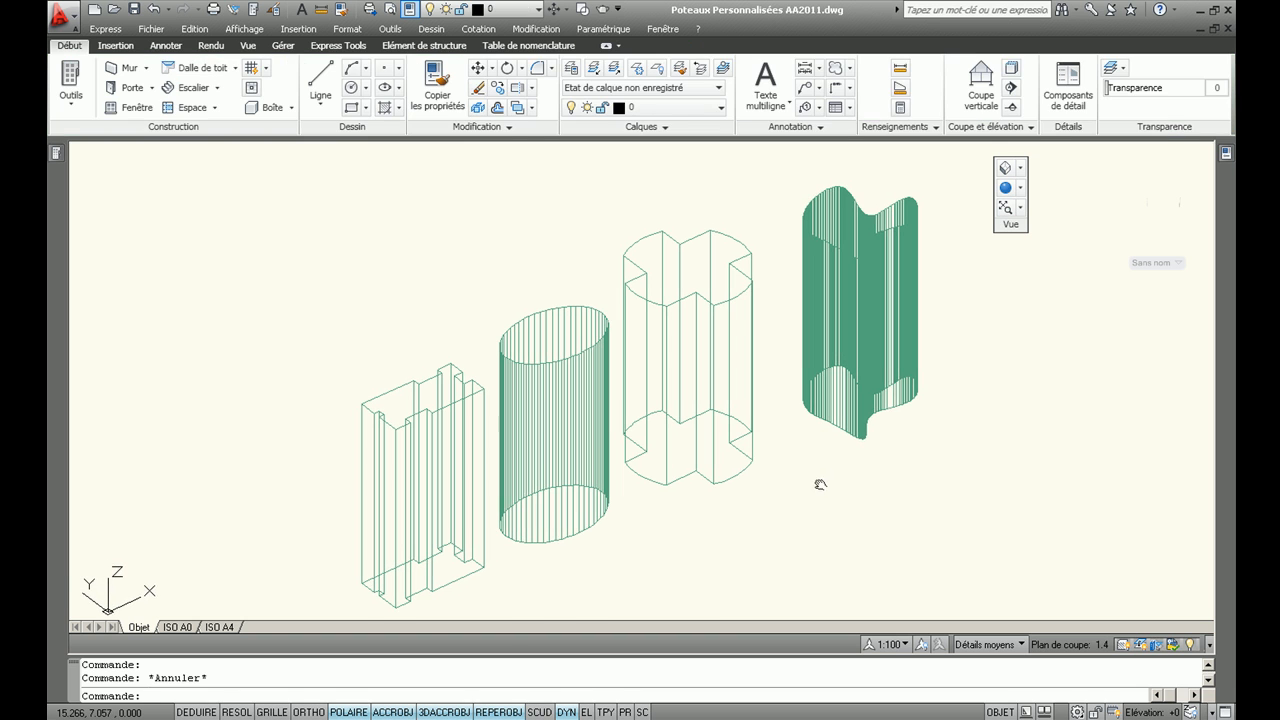
left_click(1021, 189)
left_click(1056, 348)
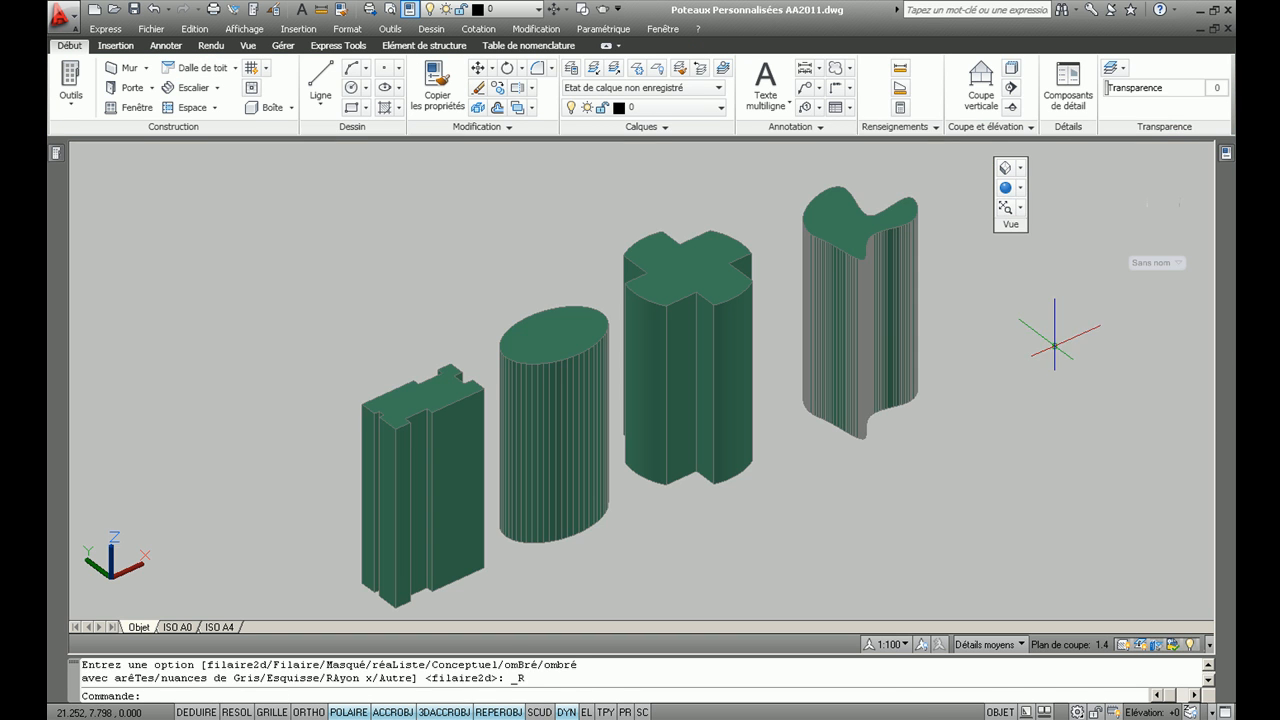
middle_click_drag(979, 448, 985, 440)
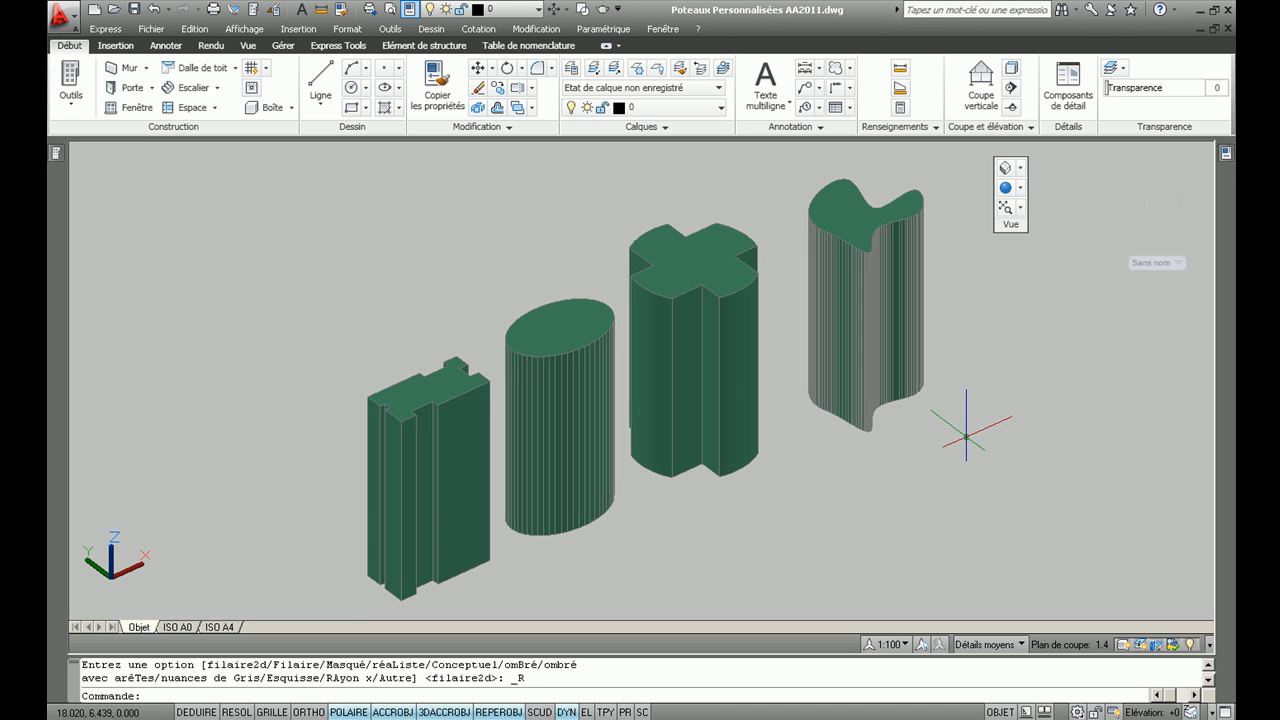
Try the Masqué visual style on the columns and switch back to Réaliste.
left_click(247, 45)
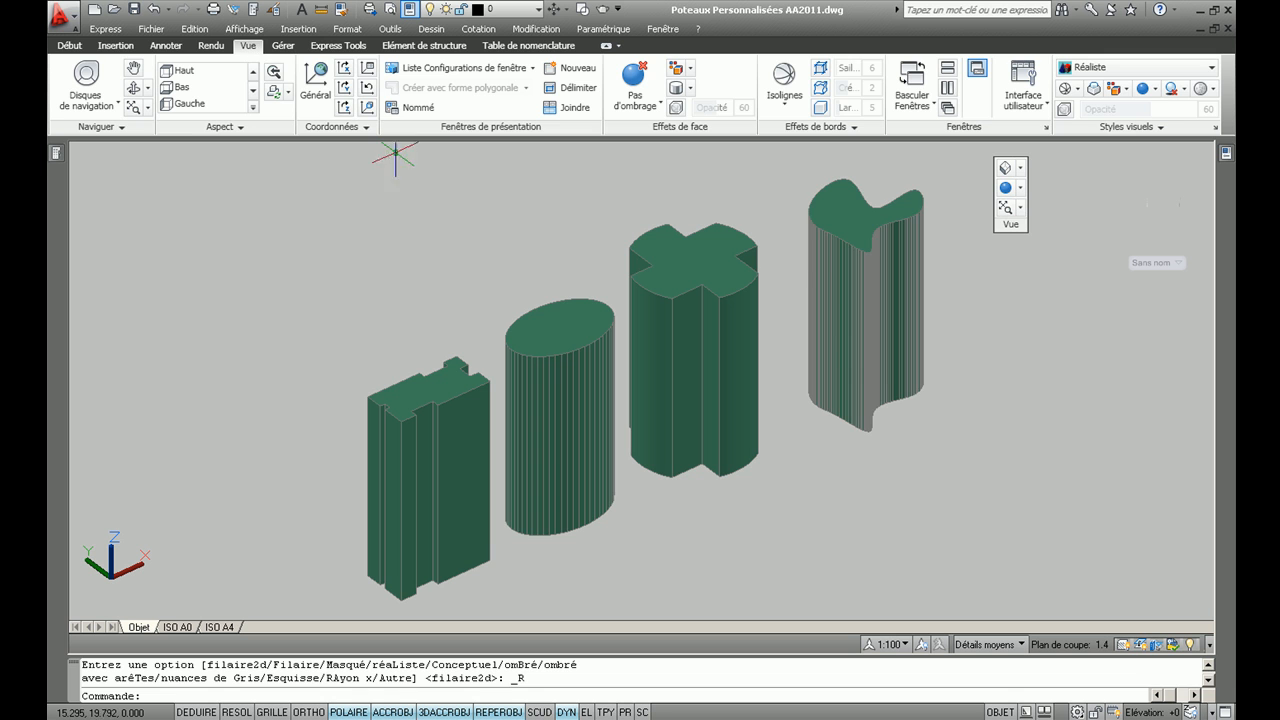
left_click(1212, 68)
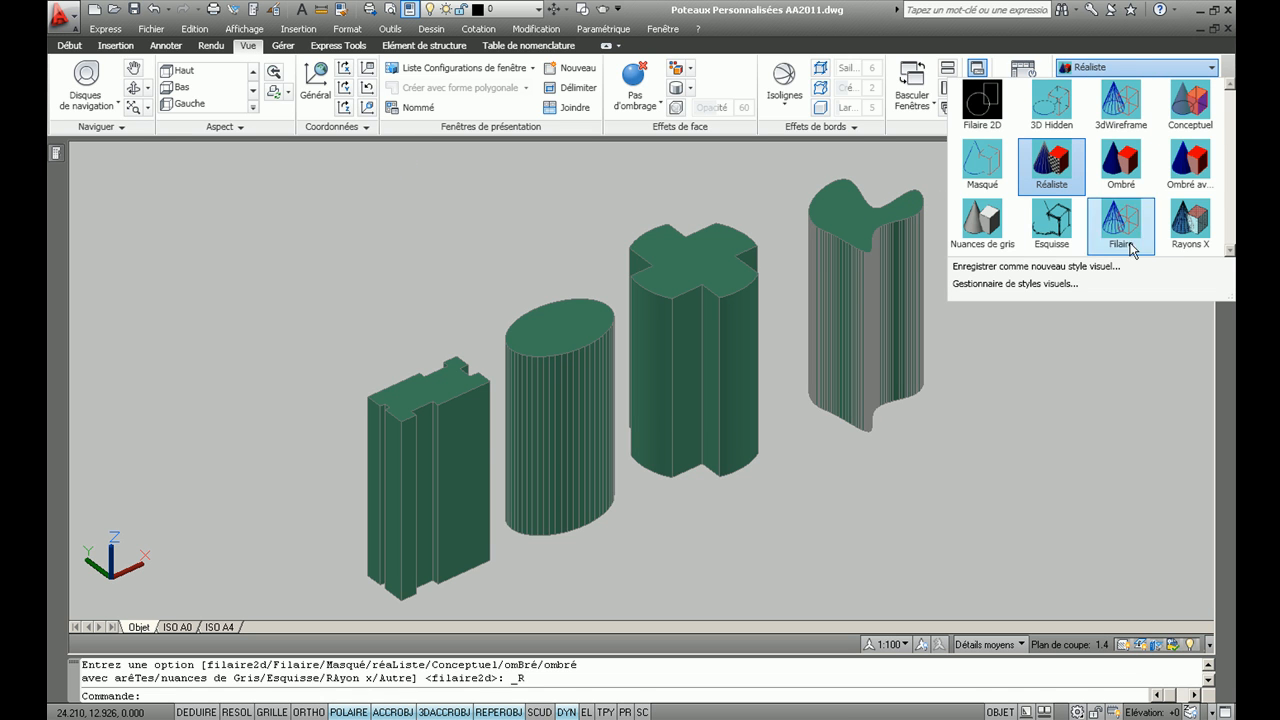
left_click(990, 172)
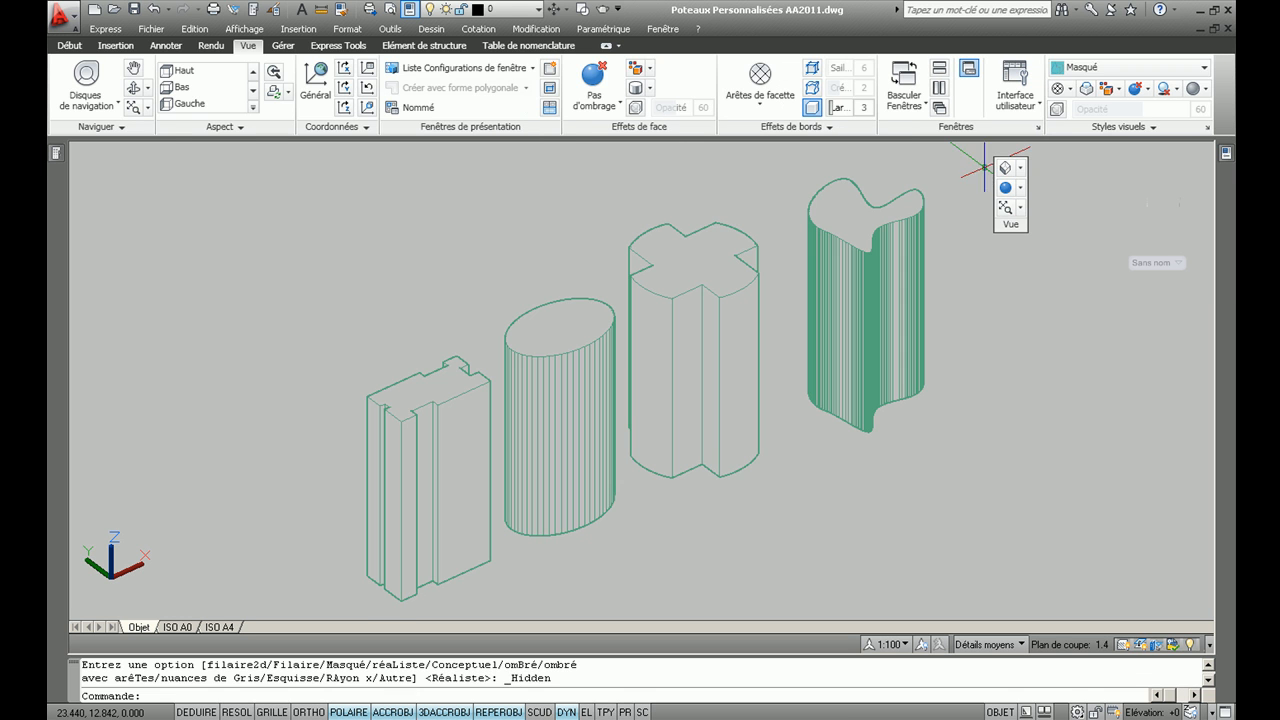
left_click(1115, 72)
left_click(1056, 170)
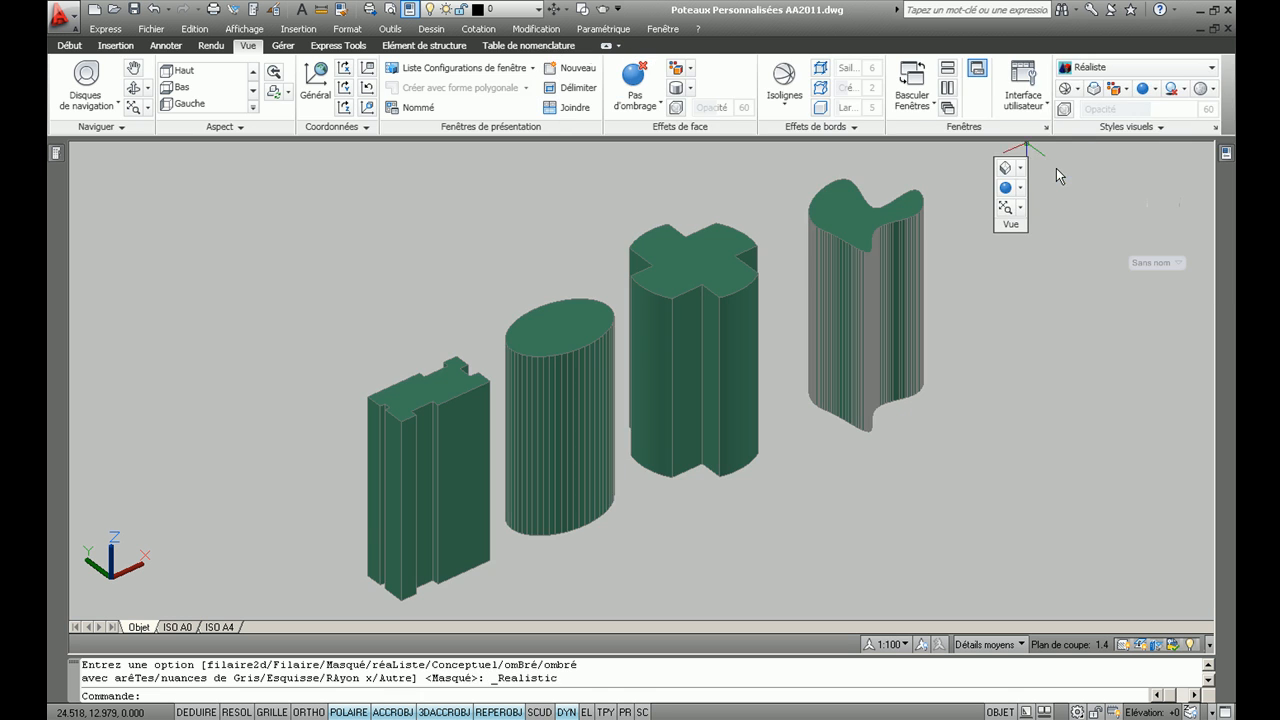
Try the Ombré visual style on the columns, followed by Ombré avec arêtes.
left_click(1103, 68)
left_click(1112, 171)
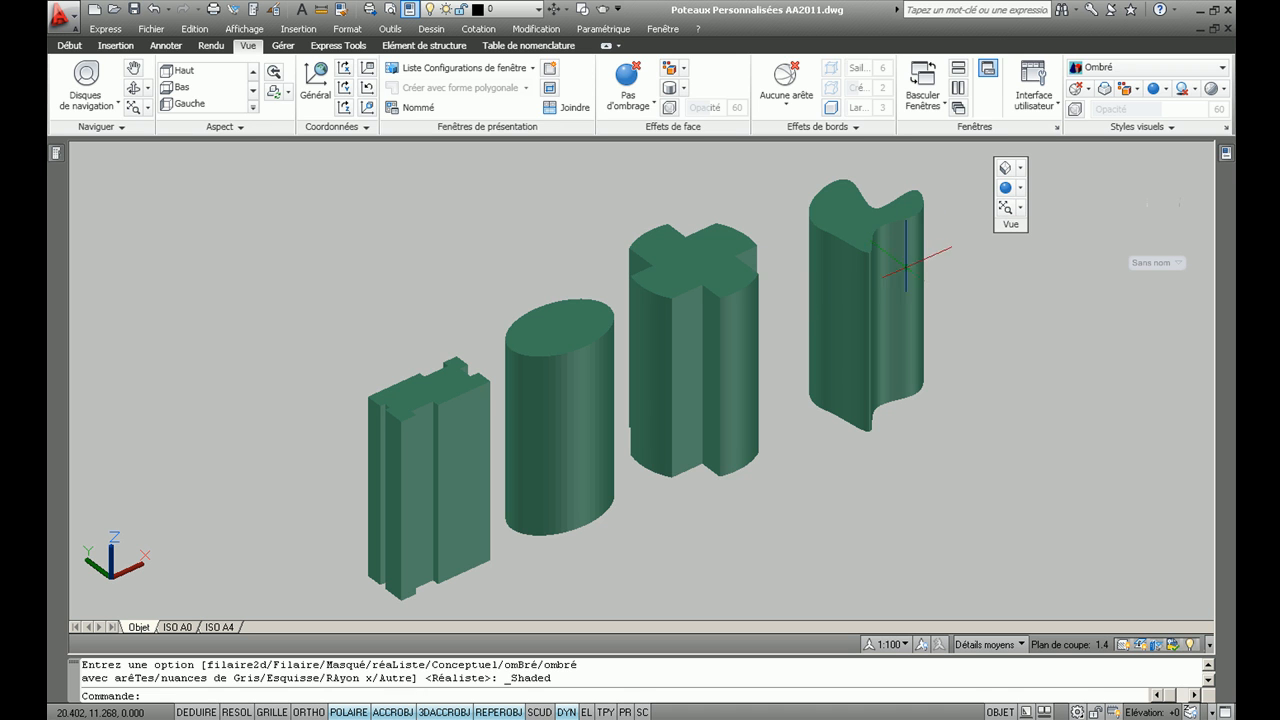
left_click(1105, 72)
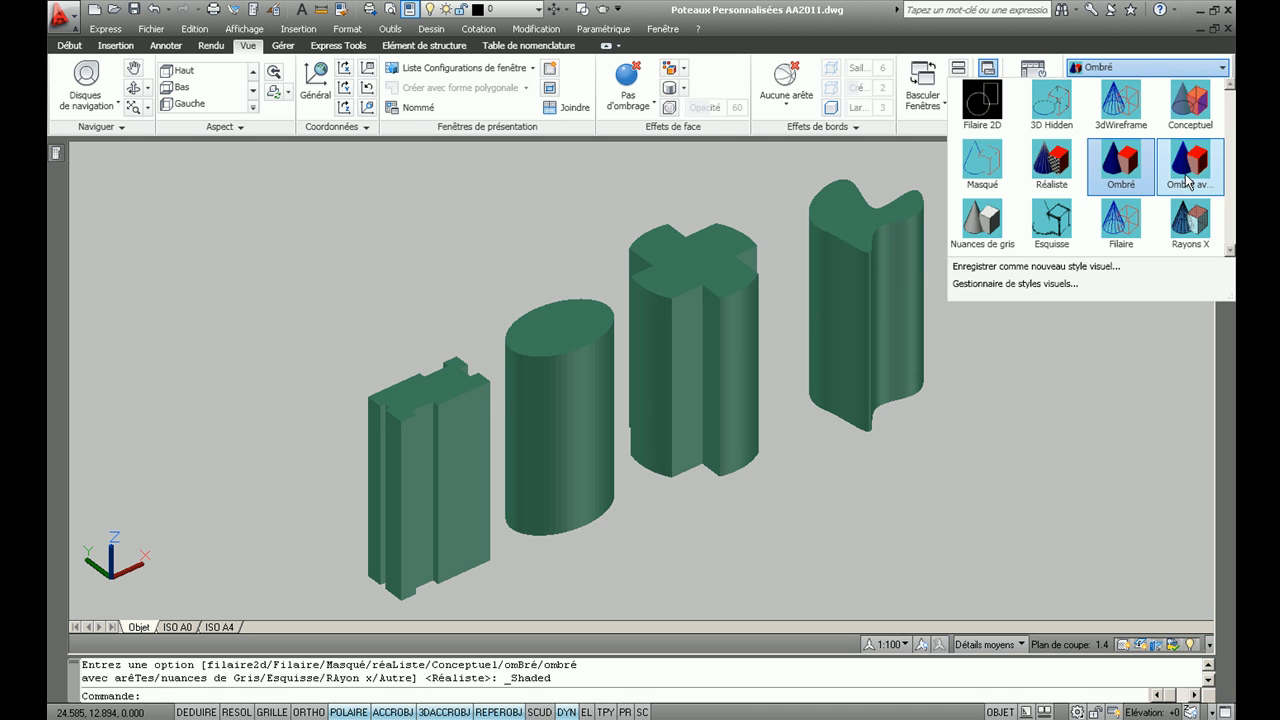
left_click(1185, 174)
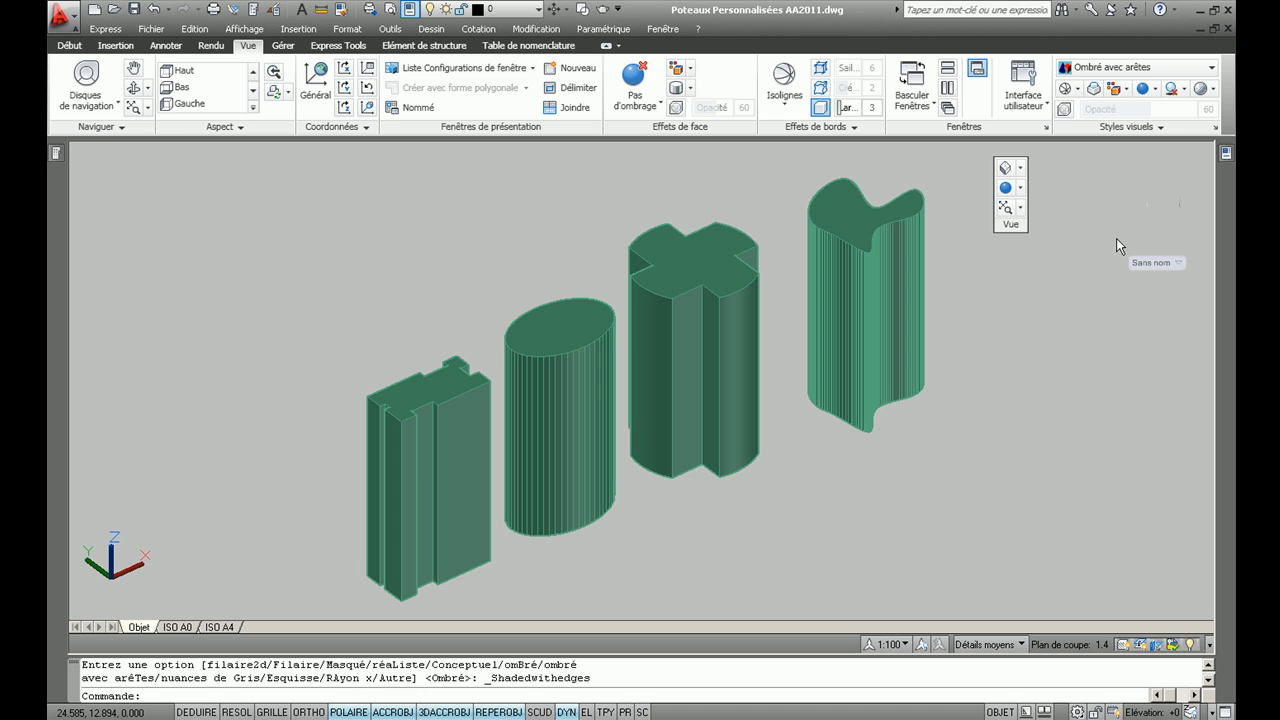
Try the Nuances de gris visual style on the columns, followed by Esquisse.
left_click(1140, 68)
left_click(1010, 240)
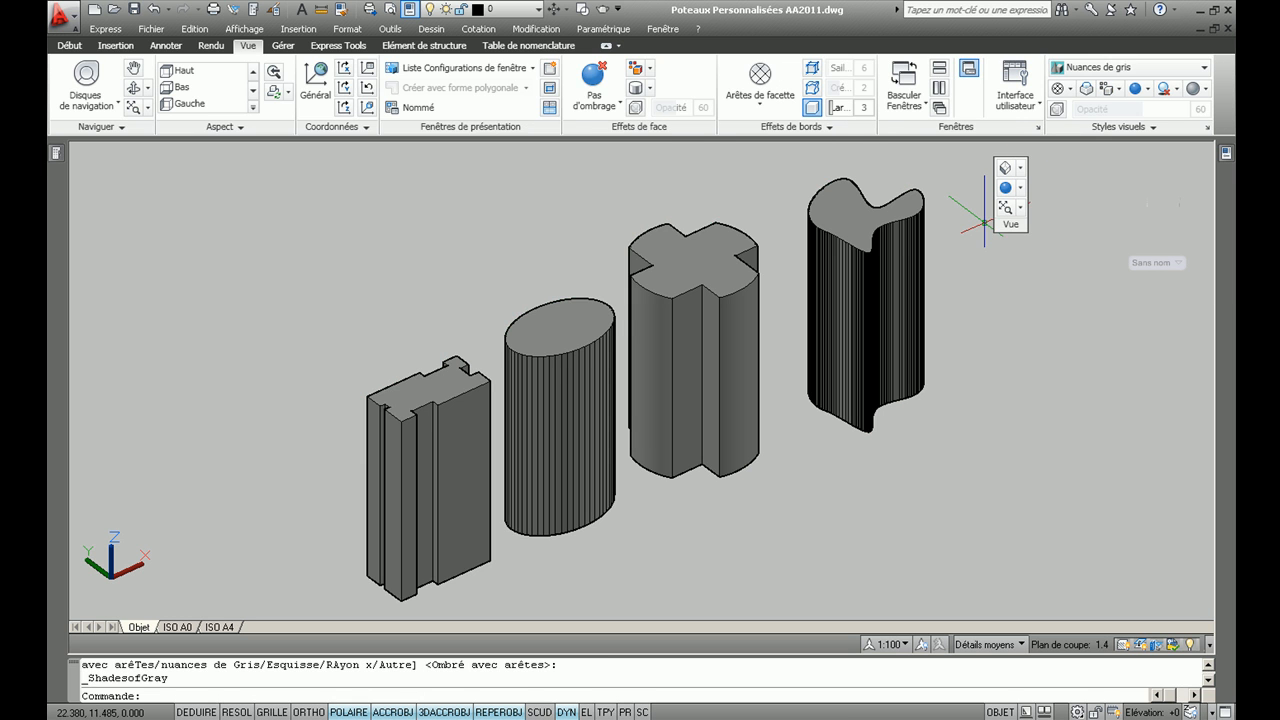
left_click(1105, 70)
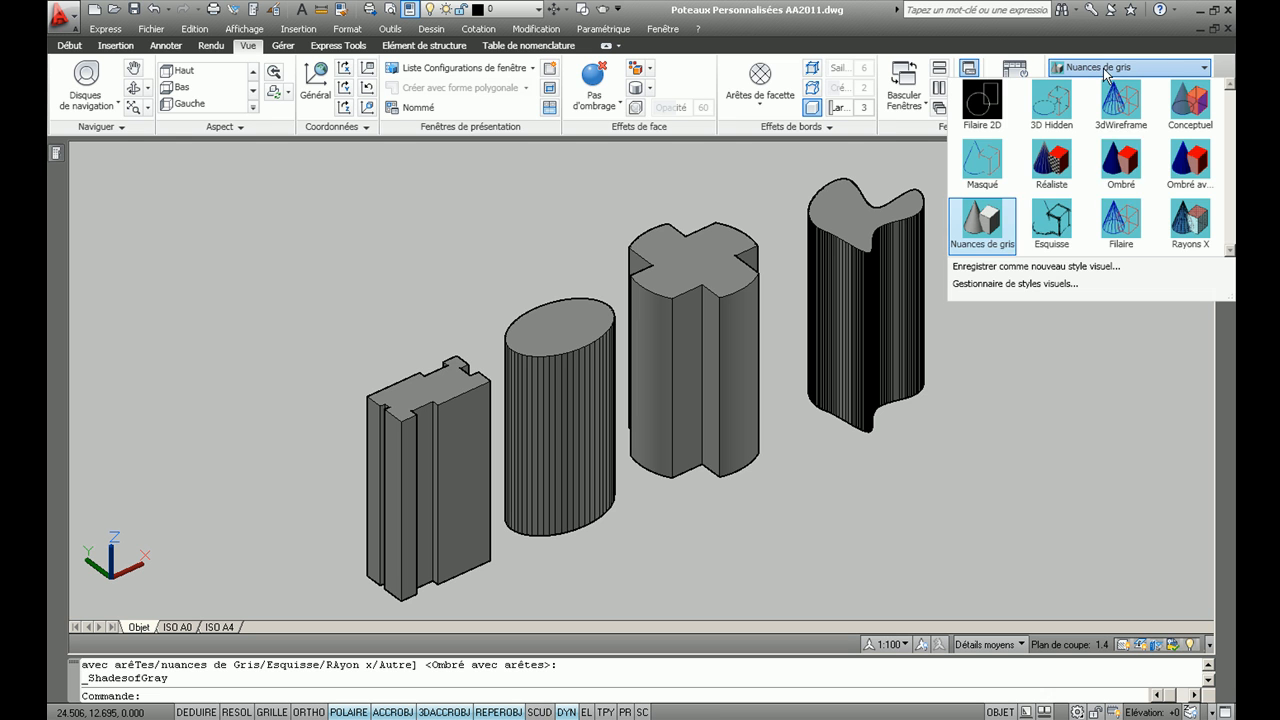
left_click(1052, 225)
Try the Rayons X visual style on the columns and switch back to Ombré avec arêtes.
left_click(1105, 68)
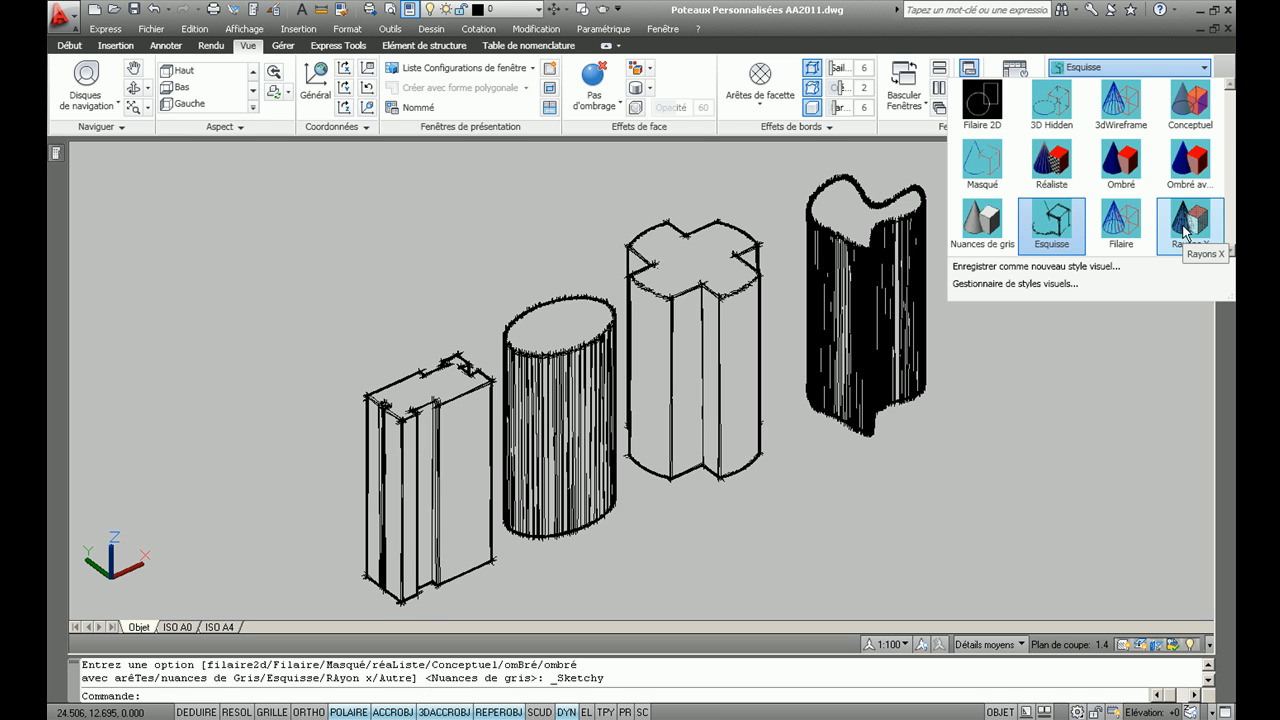
left_click(1186, 232)
left_click(1105, 72)
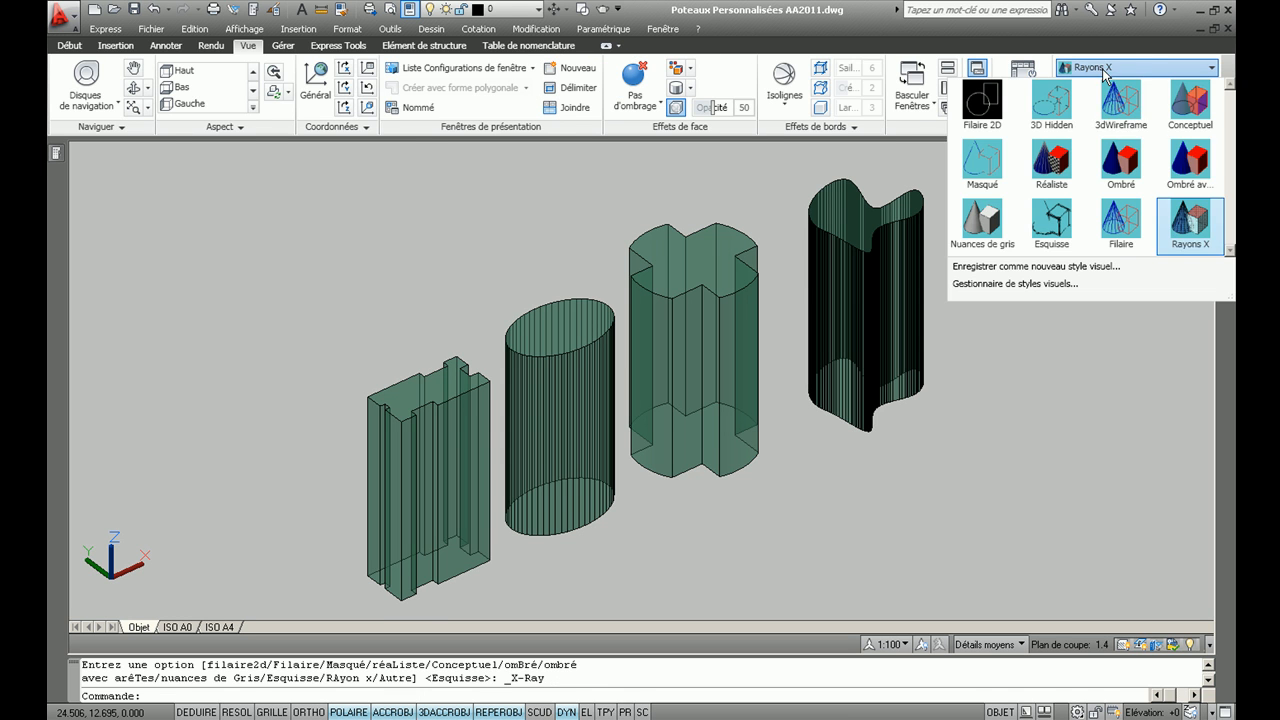
left_click(1186, 176)
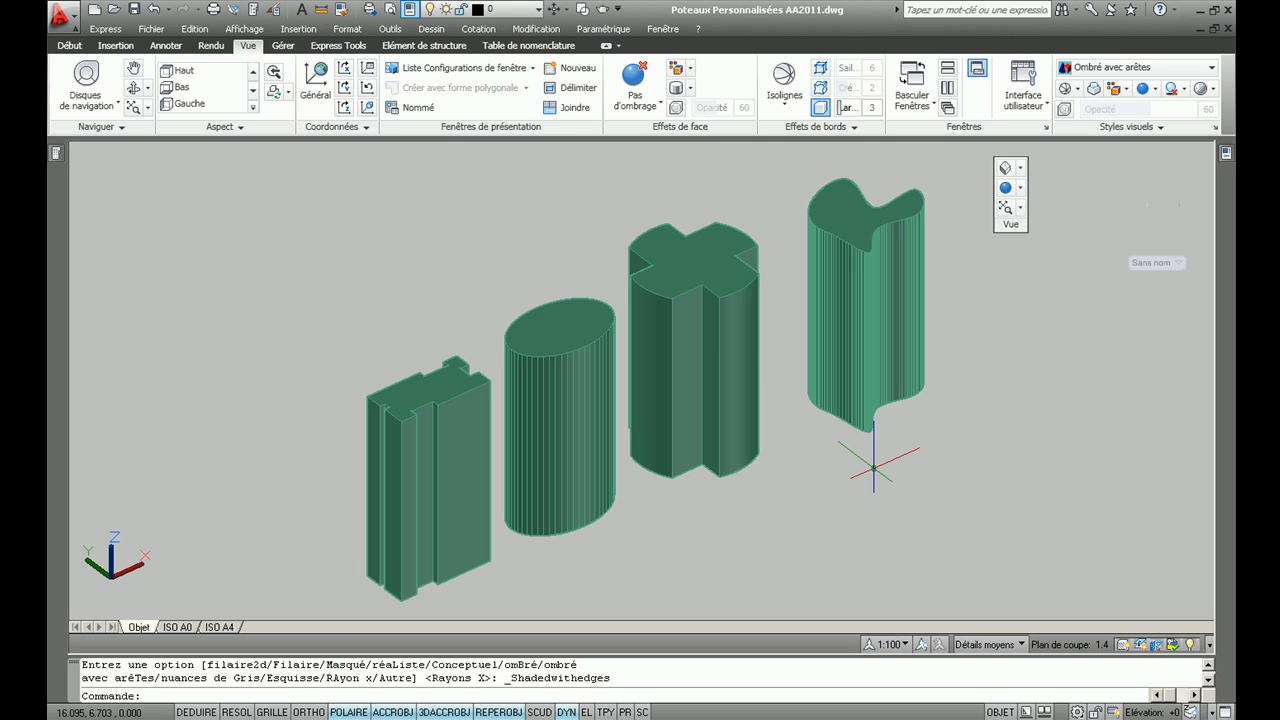
Open the structural member styles from the Poteau de structure tool, reposition the style manager and narrow its style tree.
middle_click_drag(303, 273, 308, 283)
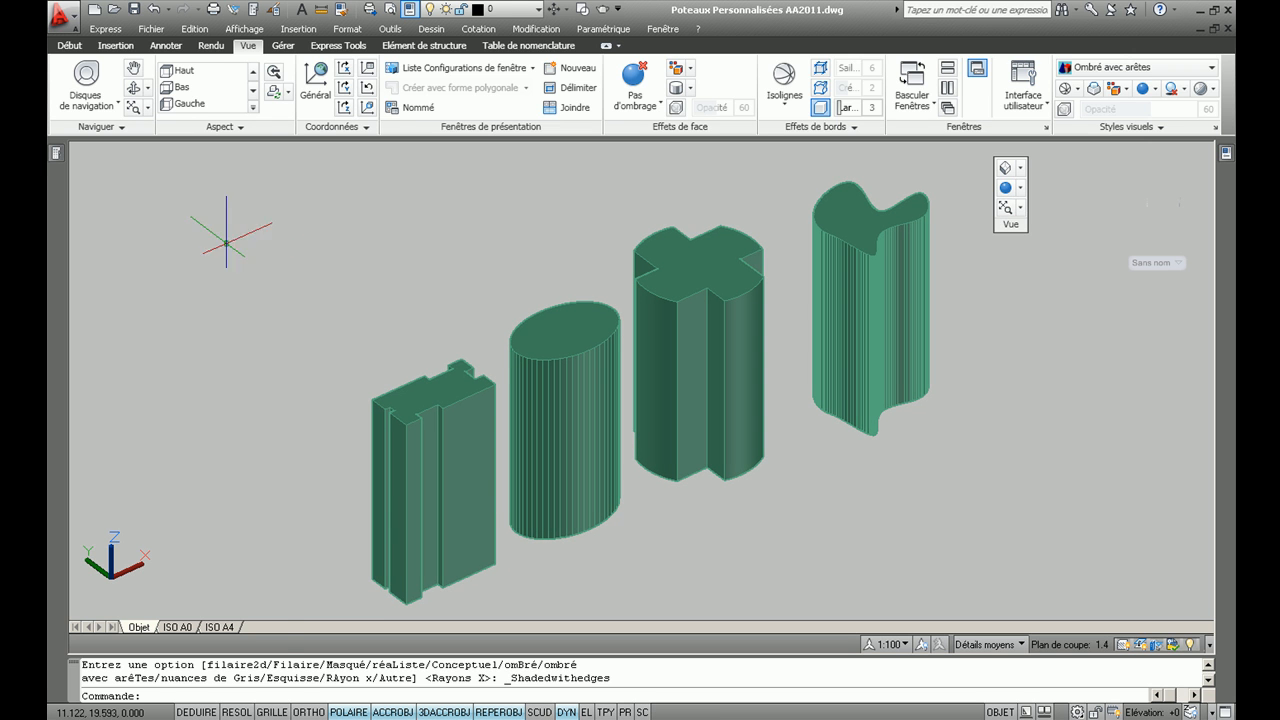
mouse_move(56, 162)
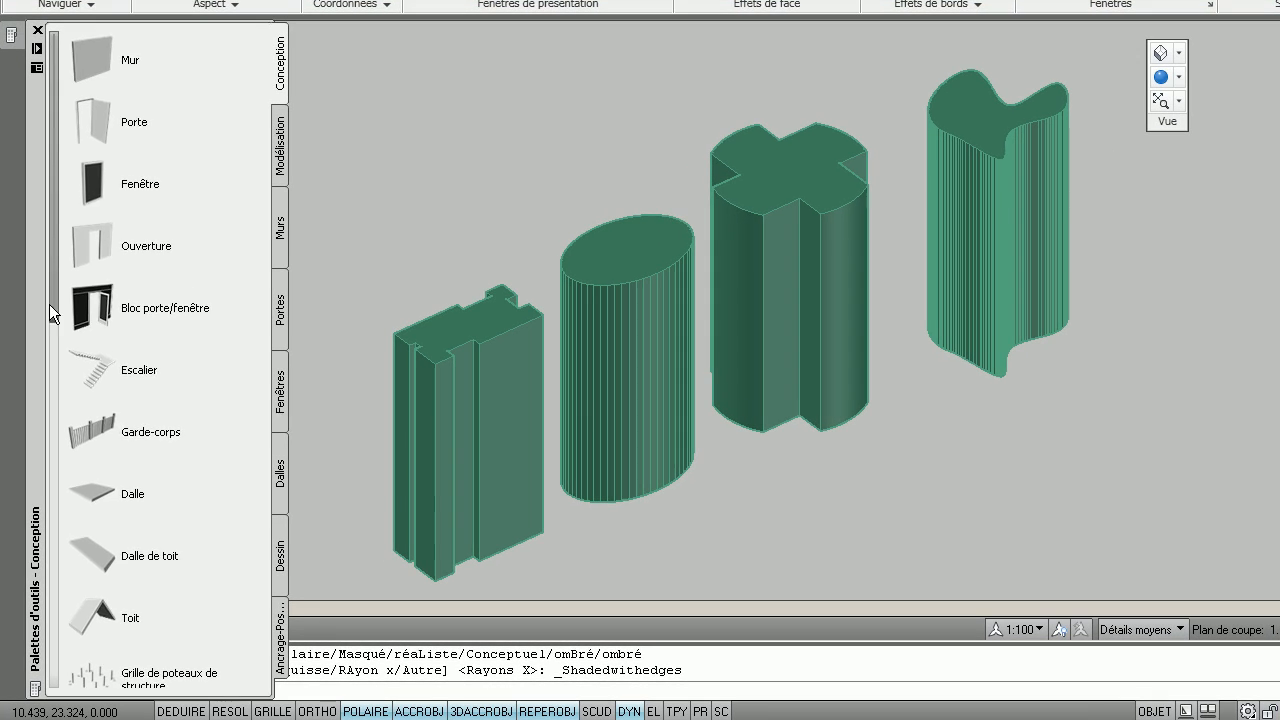
left_click_drag(49, 304, 49, 490)
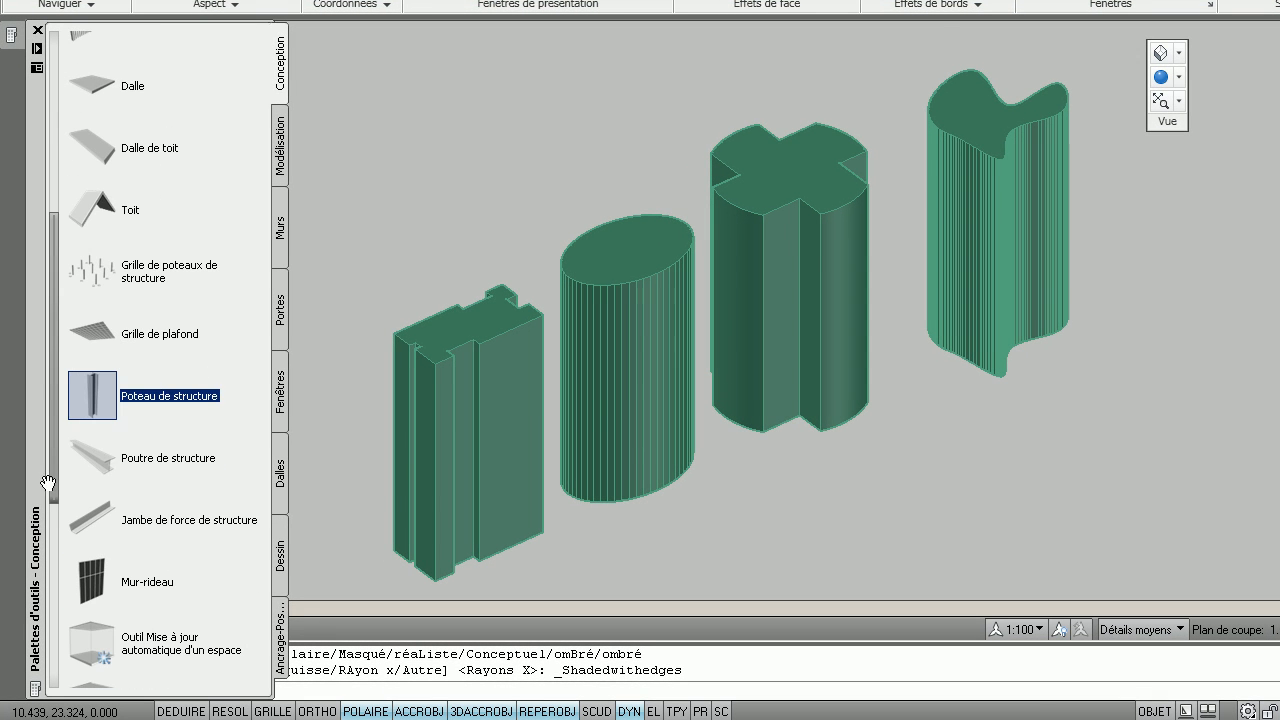
right_click(103, 410)
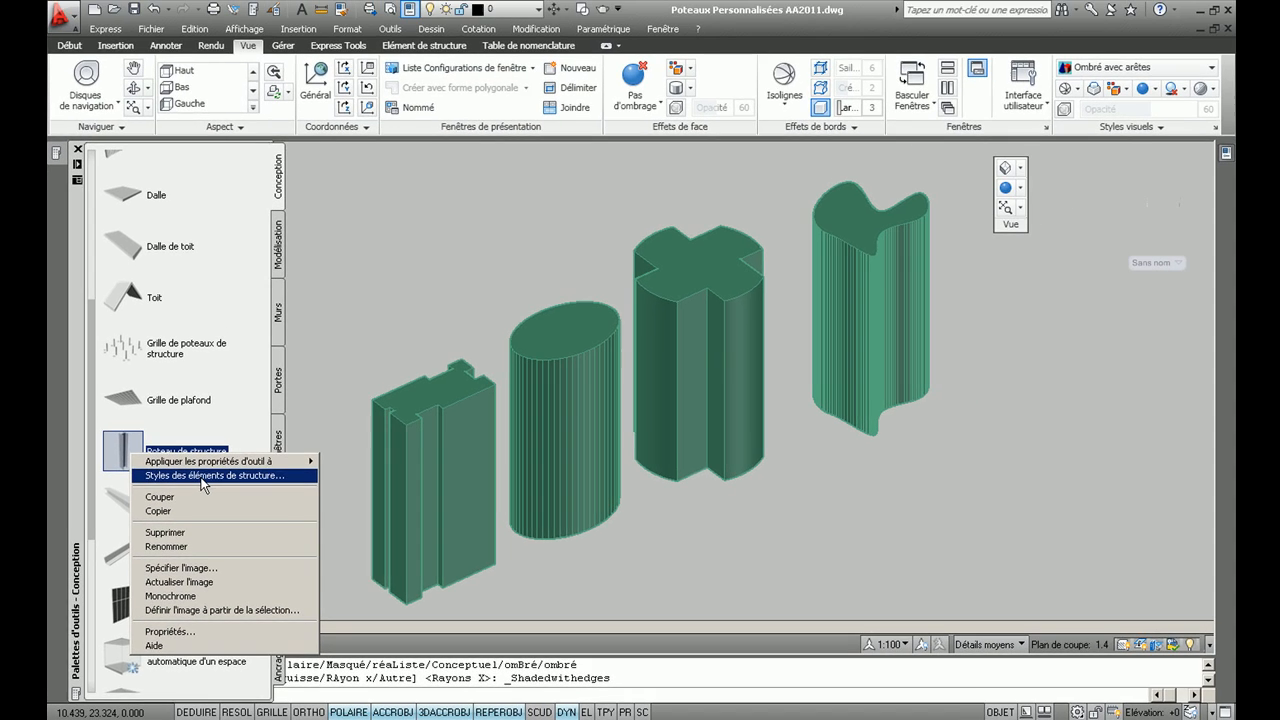
left_click(197, 452)
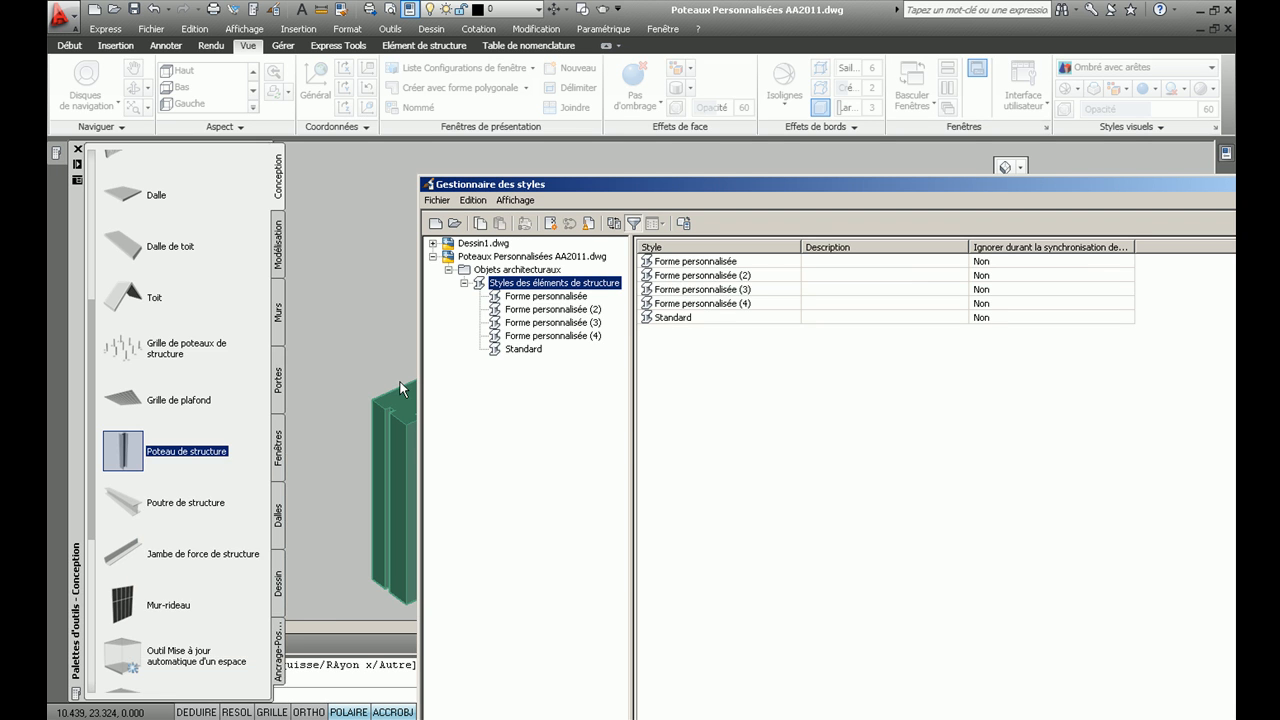
left_click_drag(610, 194, 405, 86)
left_click_drag(222, 78, 329, 231)
left_click_drag(528, 233, 355, 110)
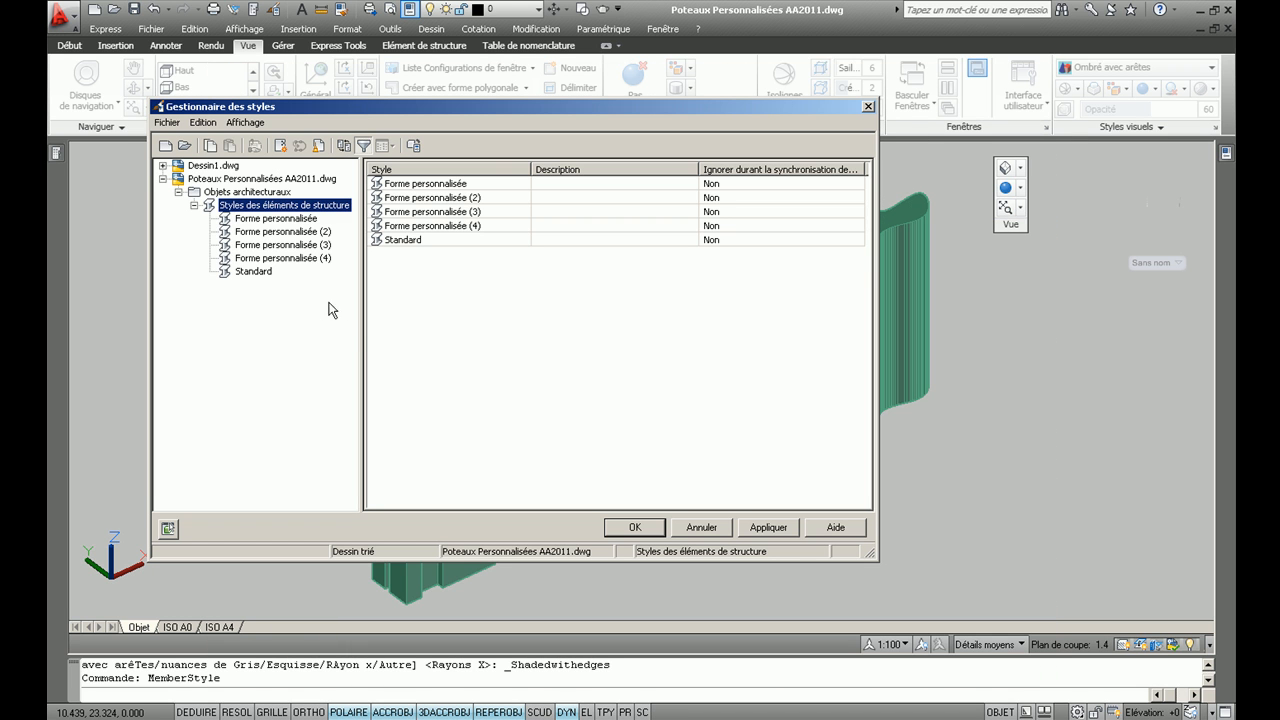
left_click_drag(360, 302, 337, 303)
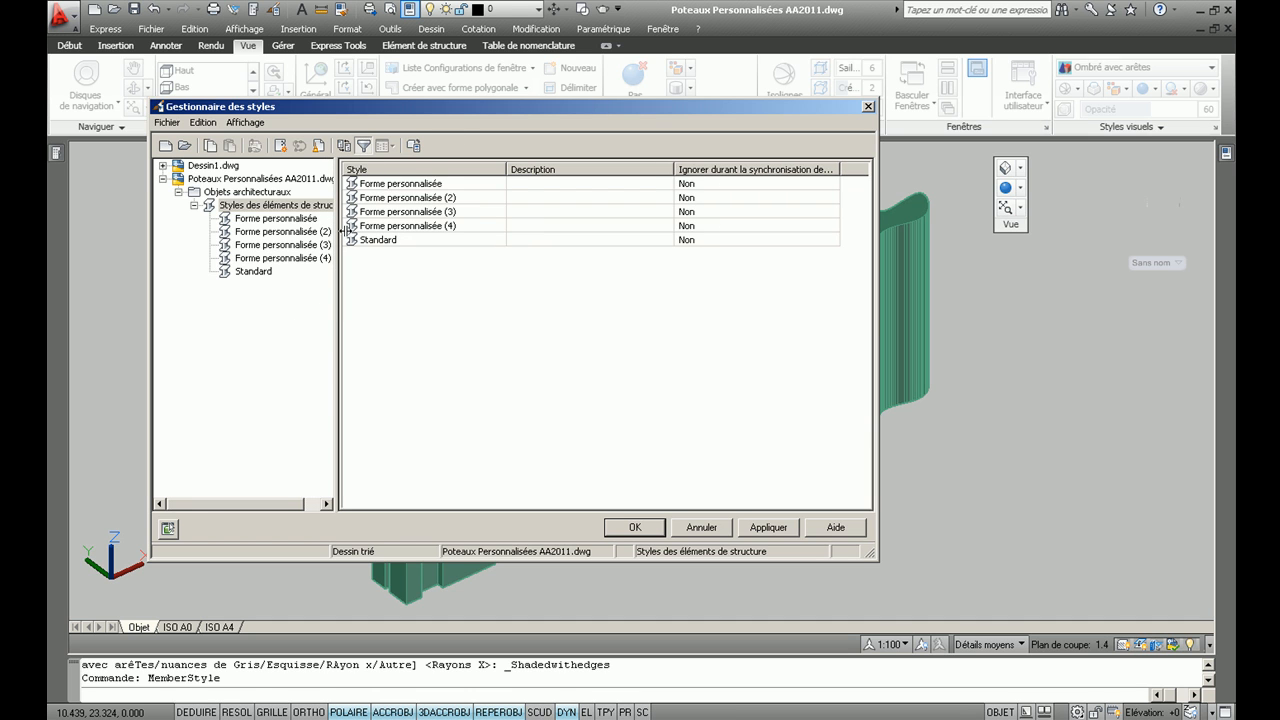
In the design rules of the Forme personnalisée style, set the end shape to Forme personnalisée (2) and apply the change.
left_click(272, 218)
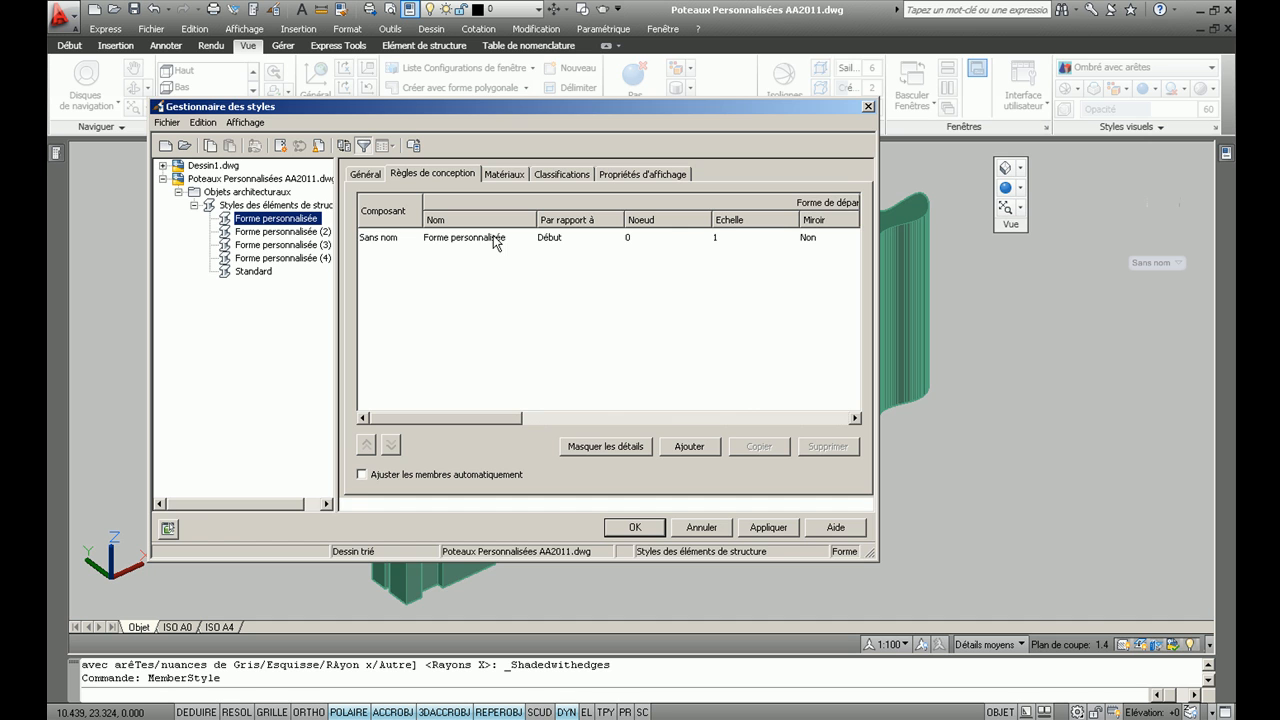
left_click_drag(520, 104, 525, 35)
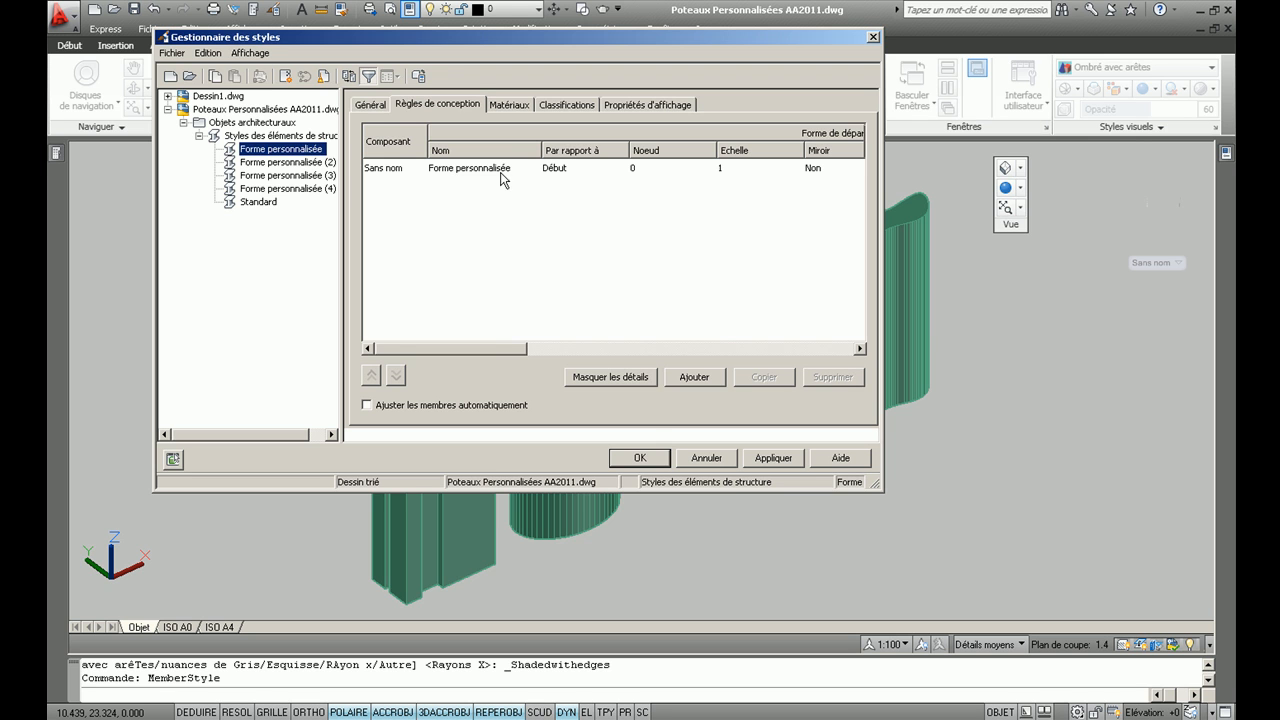
left_click_drag(503, 348, 717, 348)
left_click(615, 168)
left_click(615, 168)
left_click(647, 170)
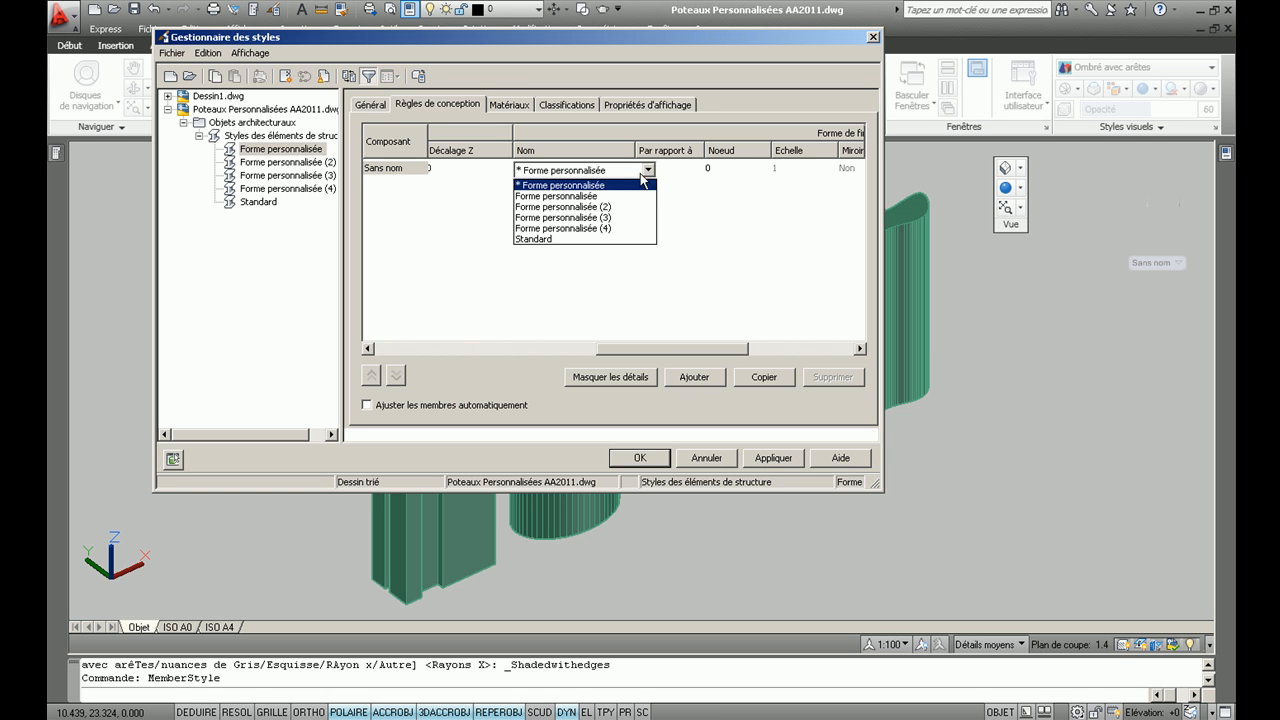
left_click(613, 207)
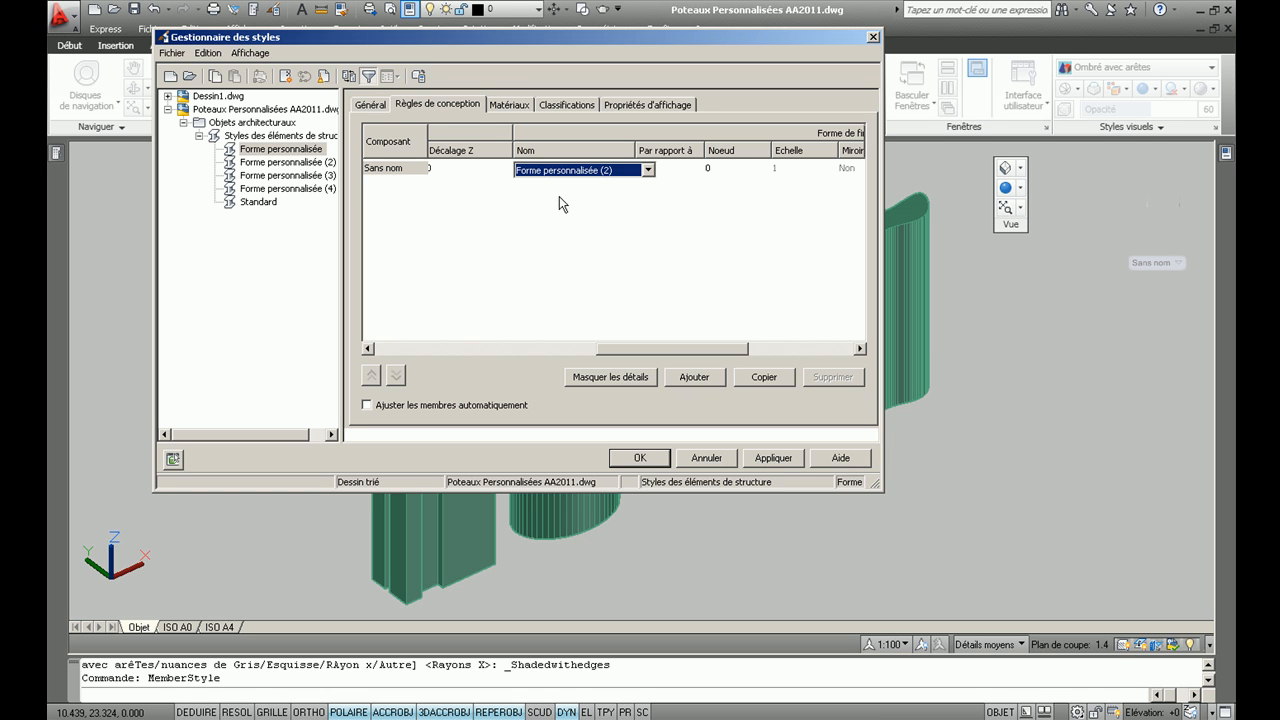
mouse_move(653, 349)
left_mouse_down()
mouse_move(430, 360)
mouse_move(639, 361)
left_mouse_up()
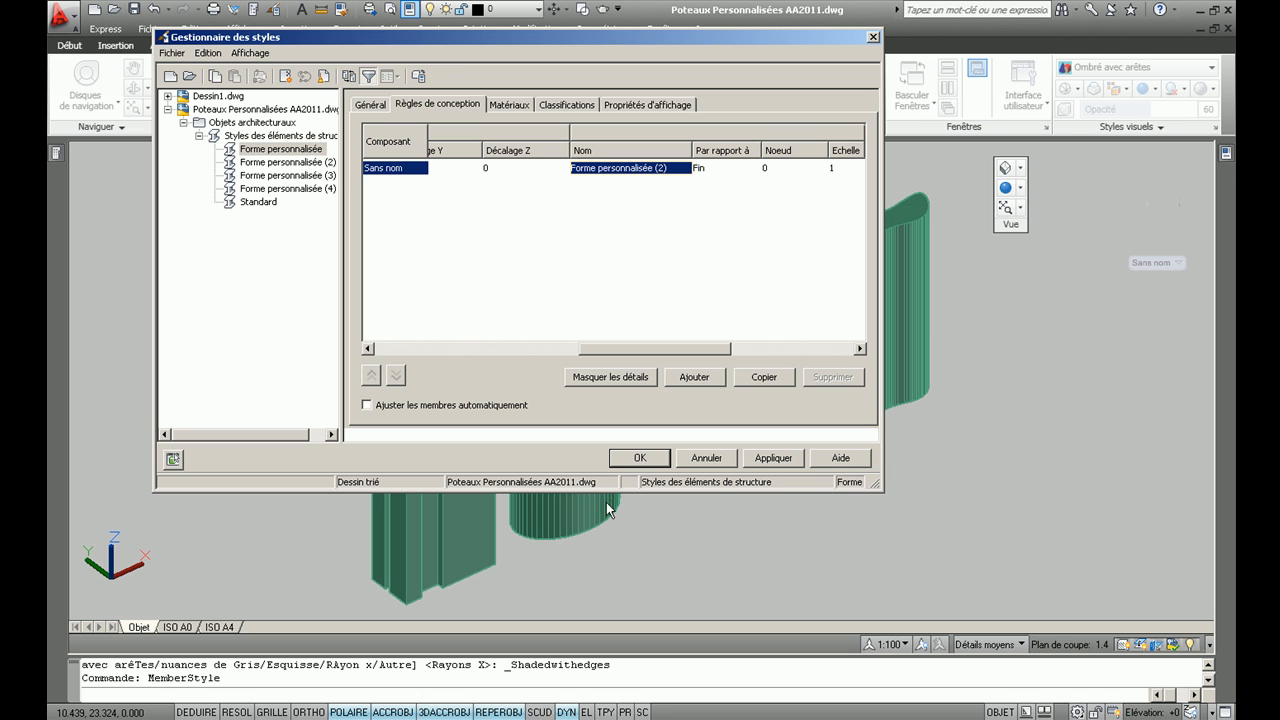
left_click(640, 458)
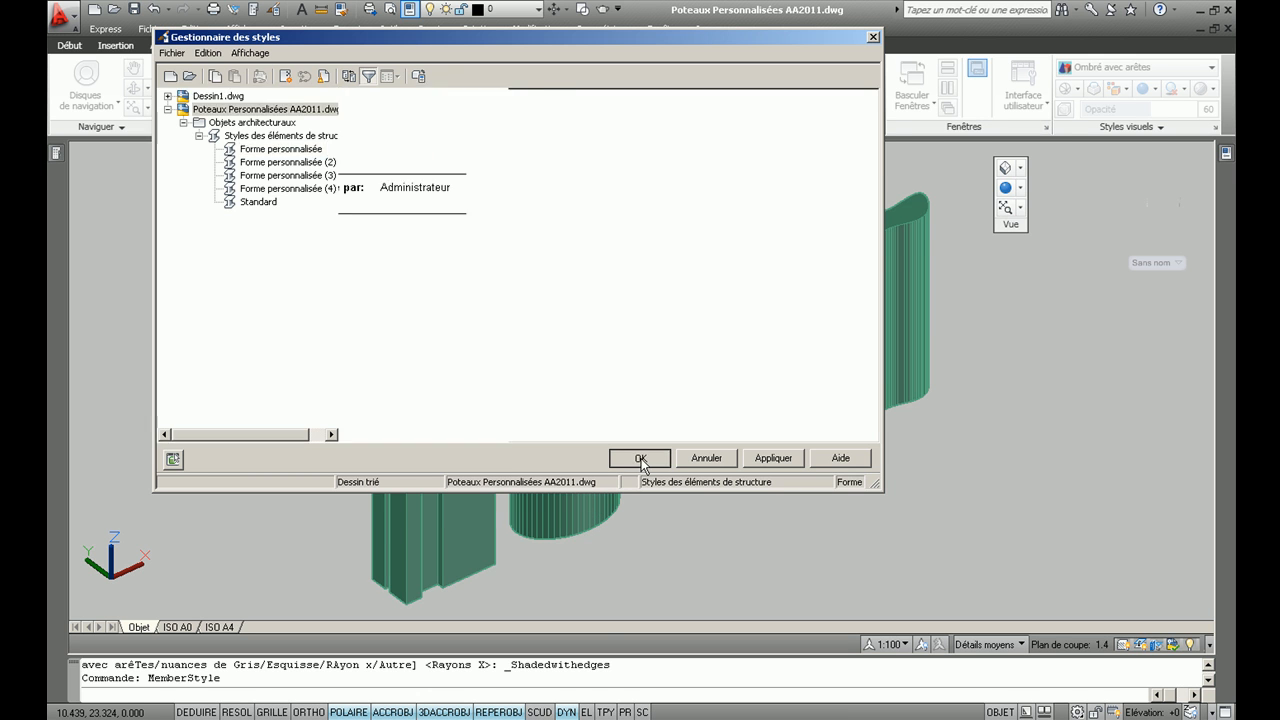
Examine the reshaped first column up close and from a slightly different angle, with the other columns beside it.
middle_click_drag(552, 557, 614, 509)
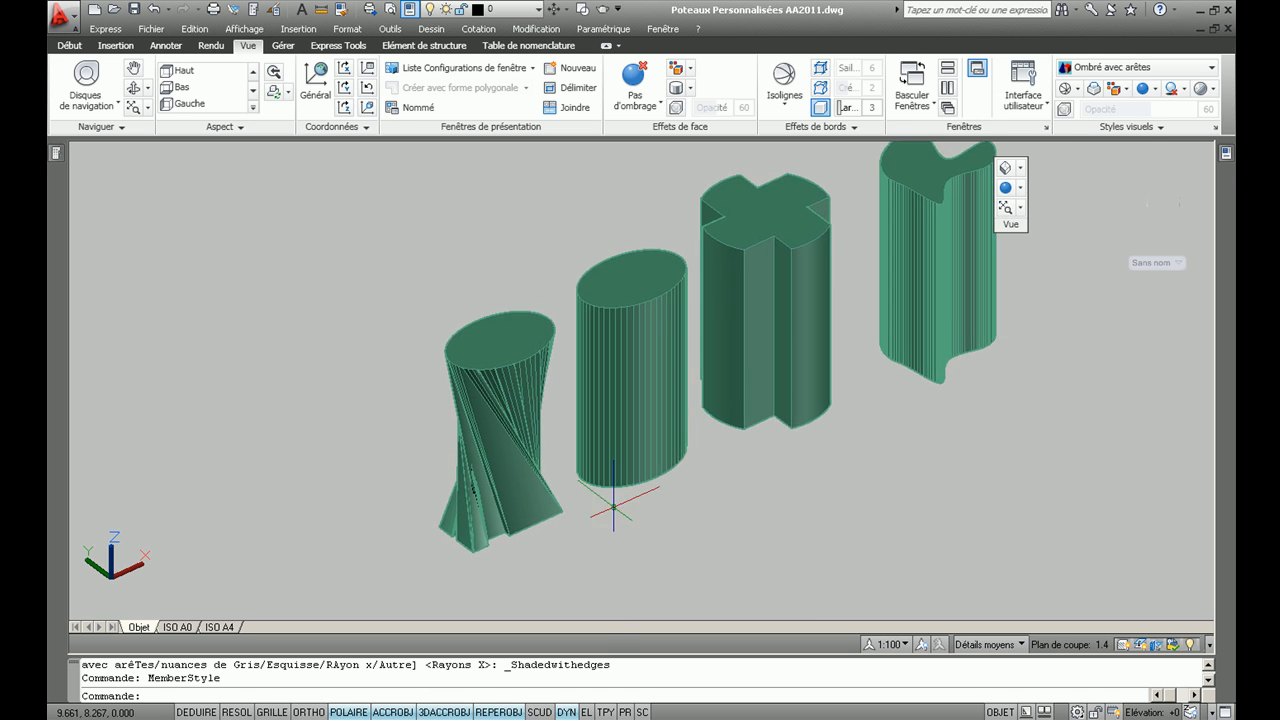
scroll(561, 546, "up", 3)
middle_click_drag(540, 556, 500, 573)
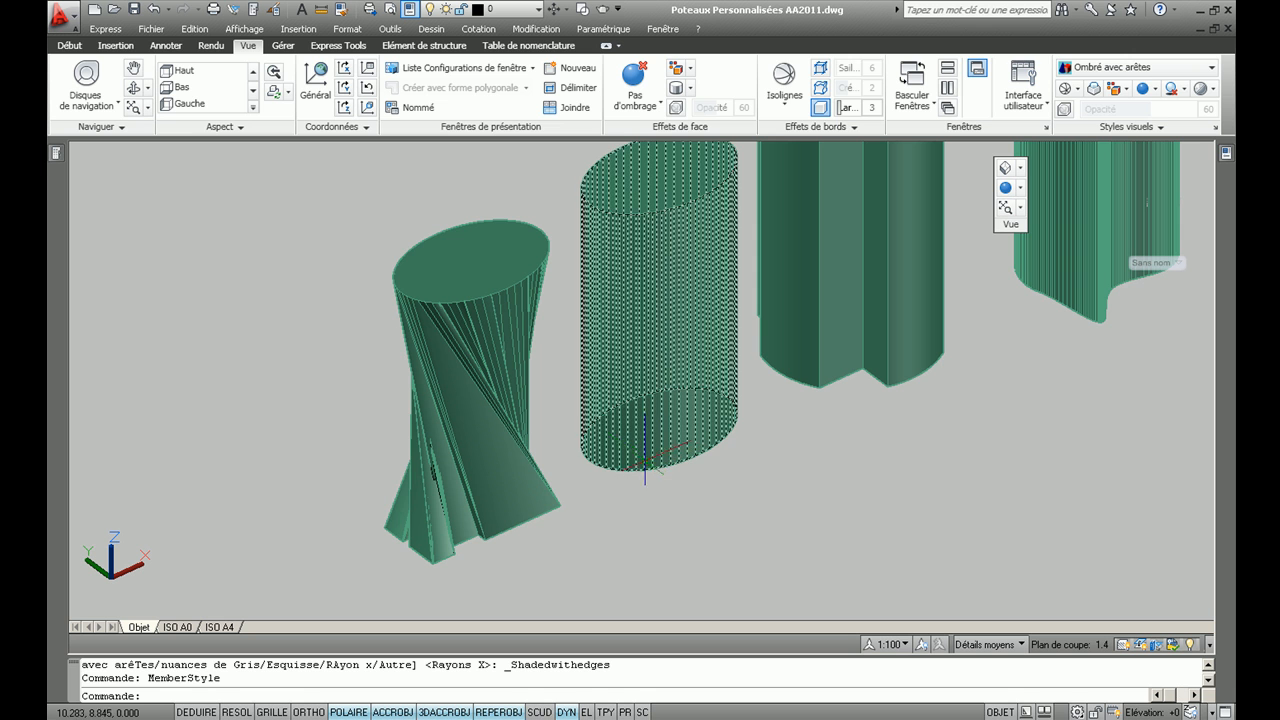
middle_click_drag(375, 516, 400, 540, "shift")
scroll(651, 508, "down", 3)
middle_click_drag(651, 508, 588, 547)
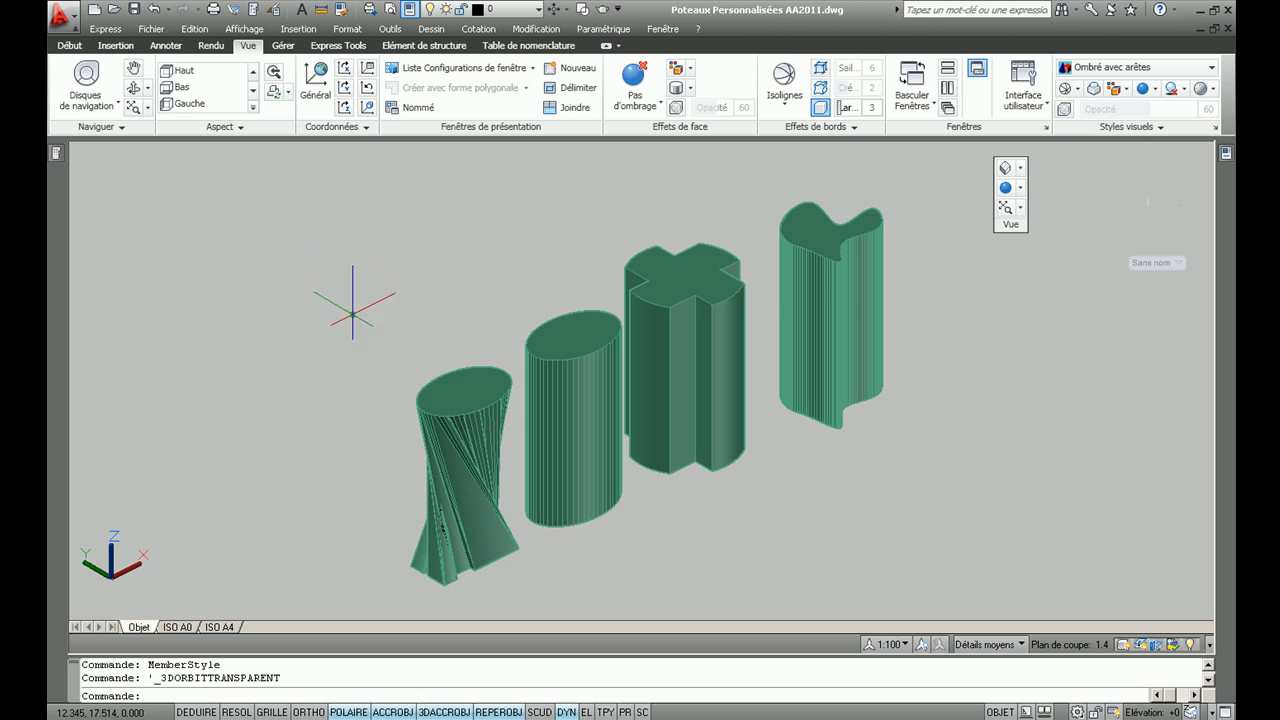
left_click(70, 46)
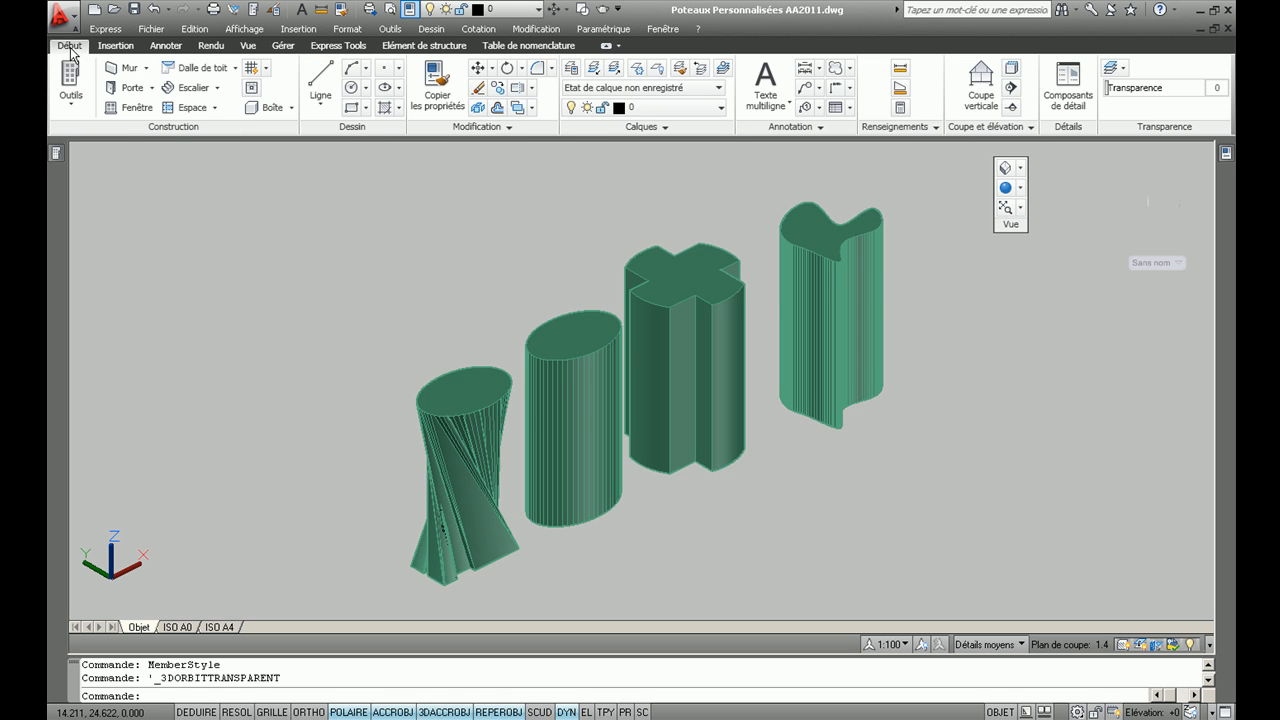
left_click(266, 68)
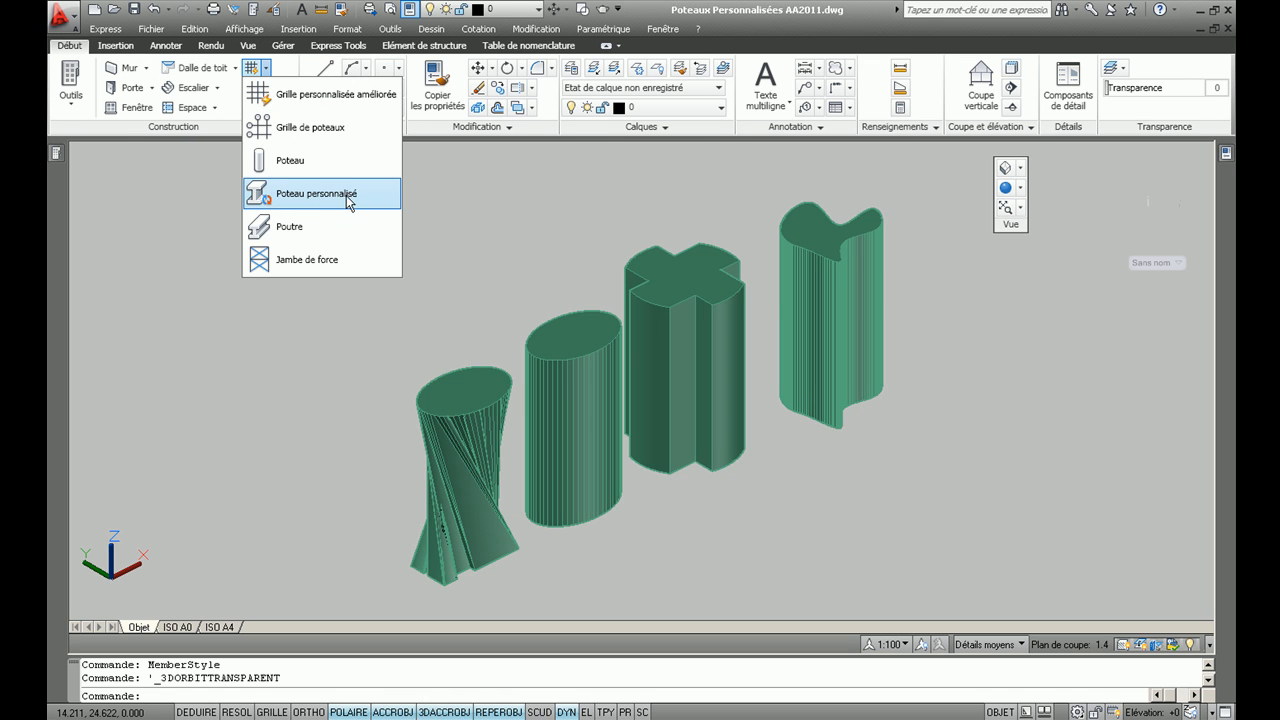
left_click(318, 196)
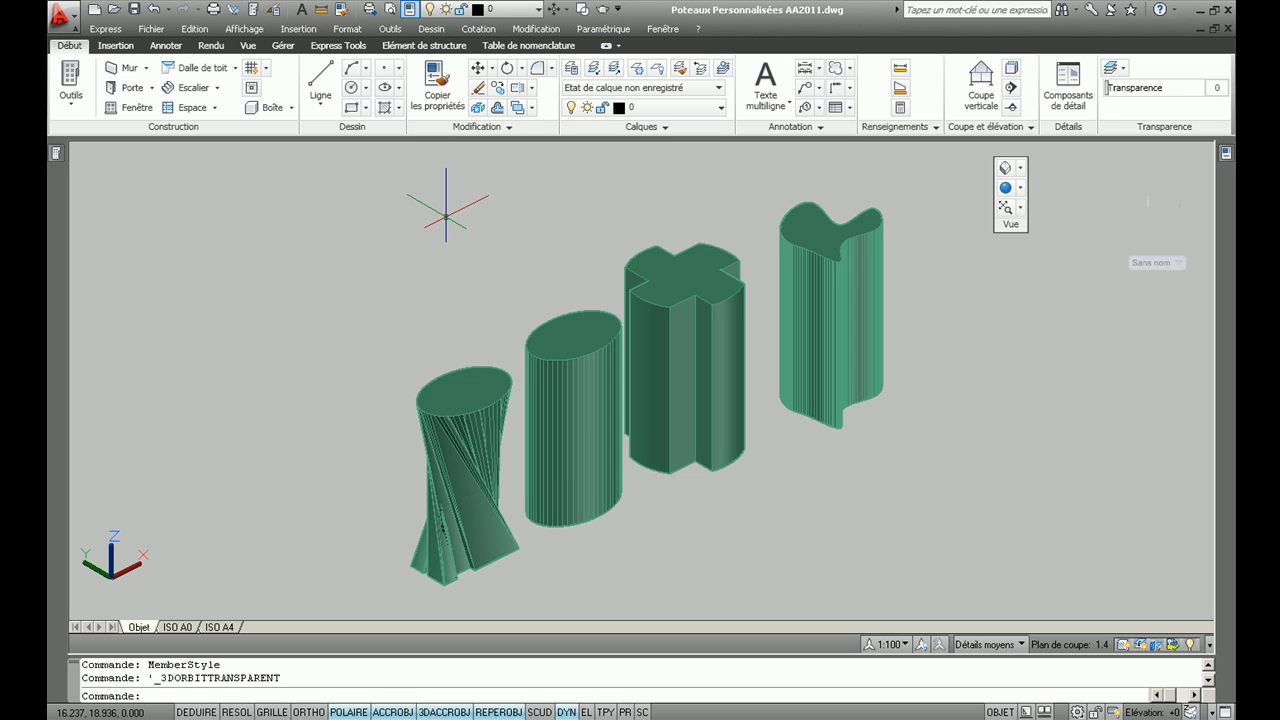